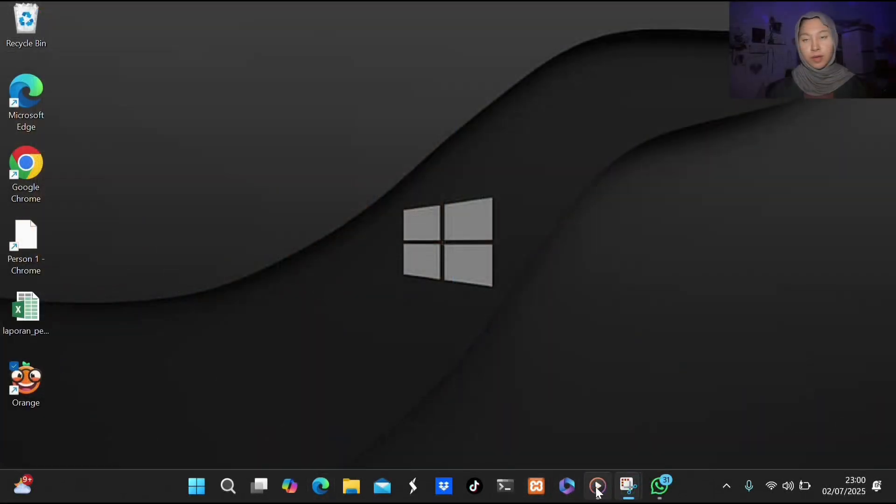
Open Kaggle in Google Chrome and search the site for "penyakit".
double_click(24, 186)
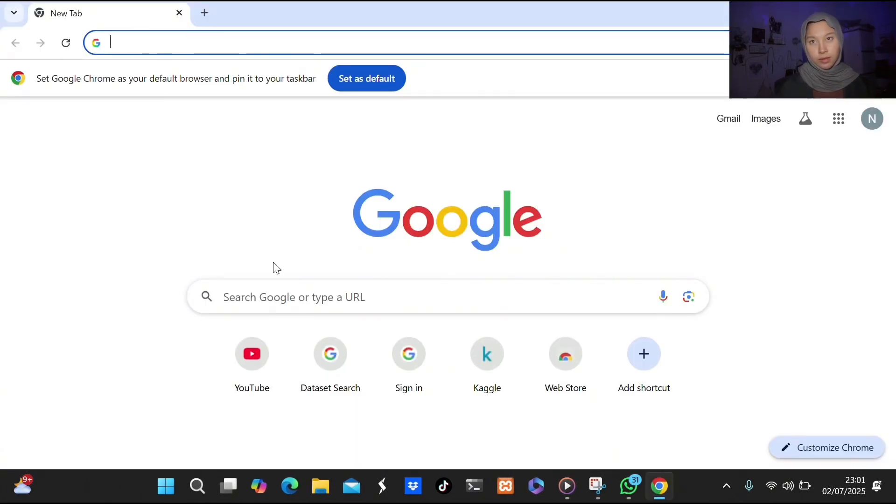
click(275, 288)
click(250, 369)
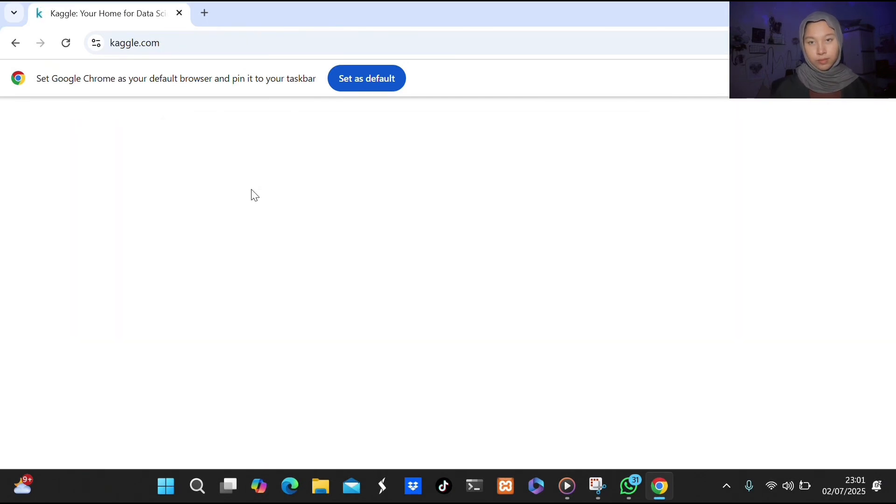
click(294, 120)
text(penyakit)
key(Return)
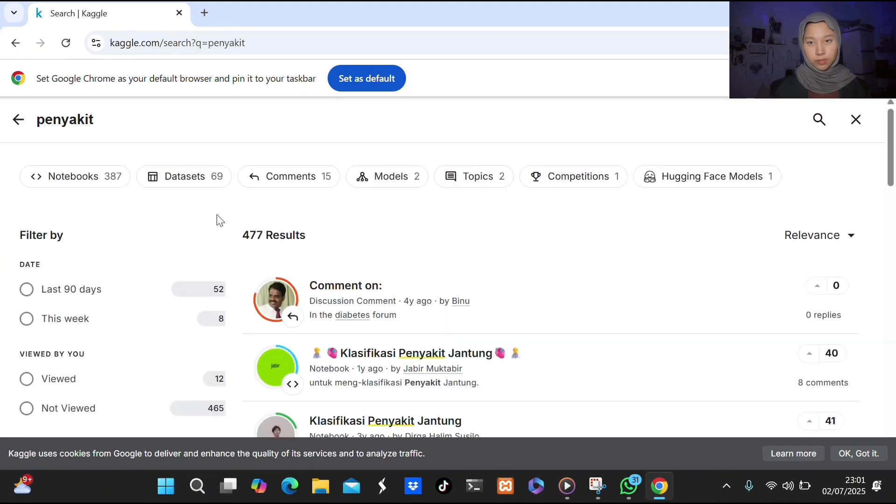
Restrict the search results to datasets and open DATA PENYAKIT DEMAM BERDARAH DENGUE.
click(192, 175)
scroll(364, 336, down, 10)
scroll(365, 337, up, 10)
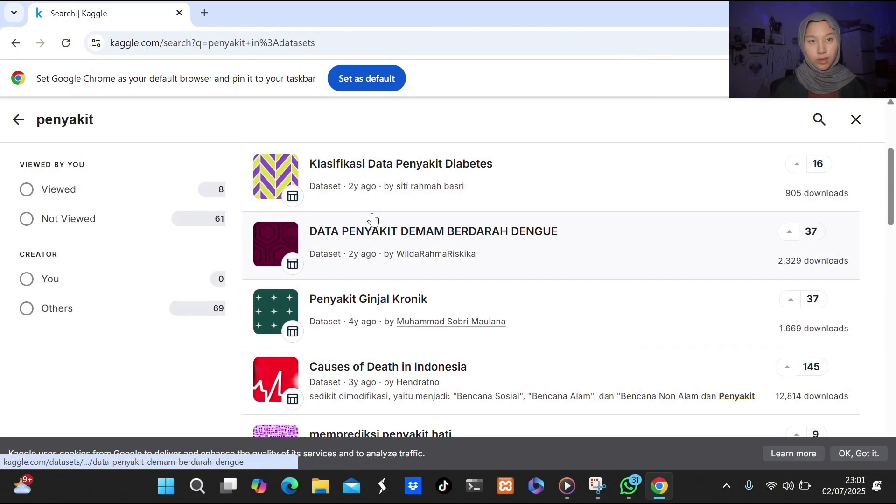
click(371, 214)
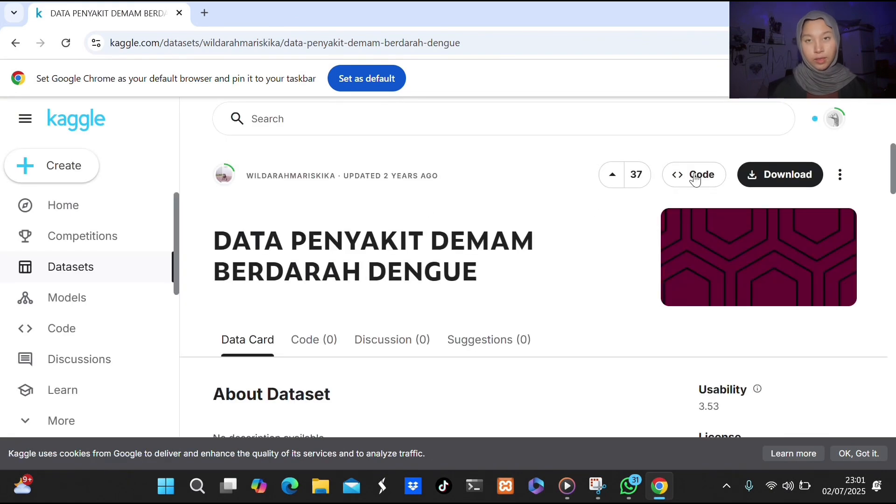
Download the dengue dataset as a zip and view the contents of the downloaded archive.
click(777, 175)
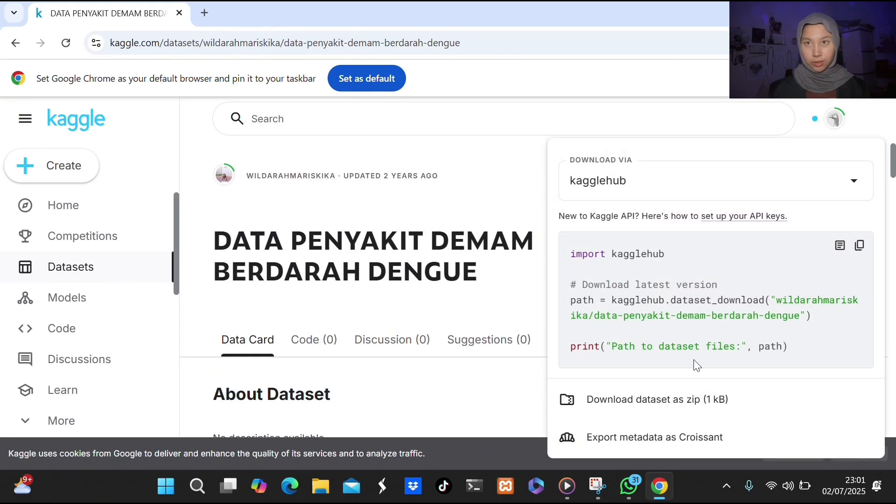
click(673, 400)
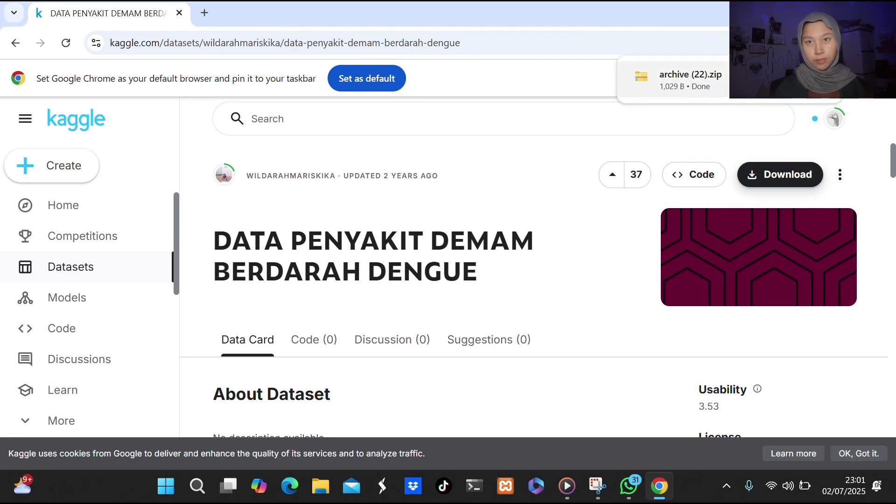
click(738, 80)
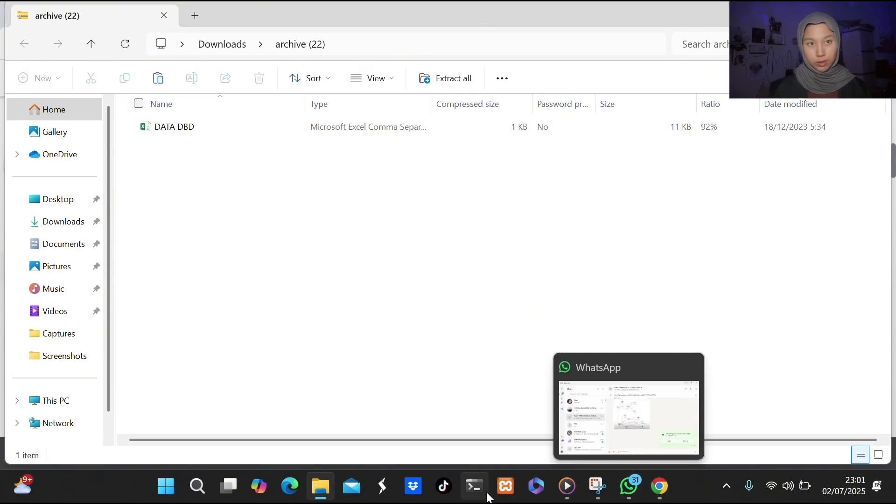
click(812, 14)
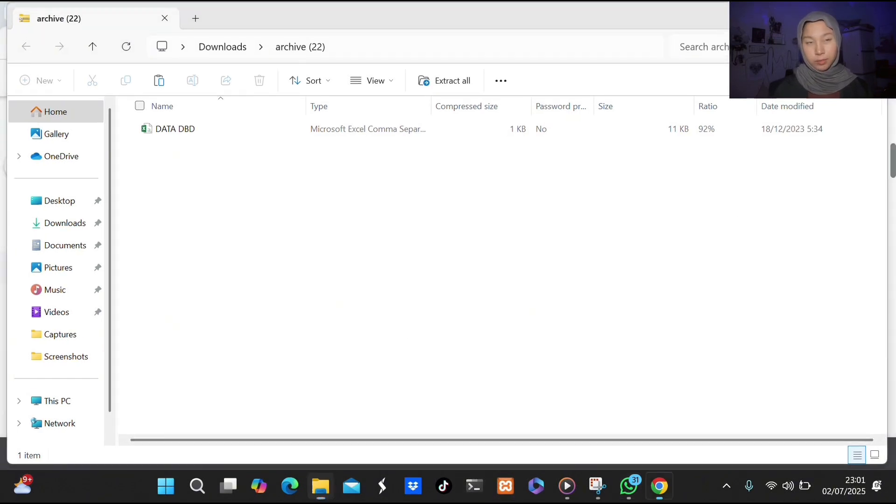
click(815, 12)
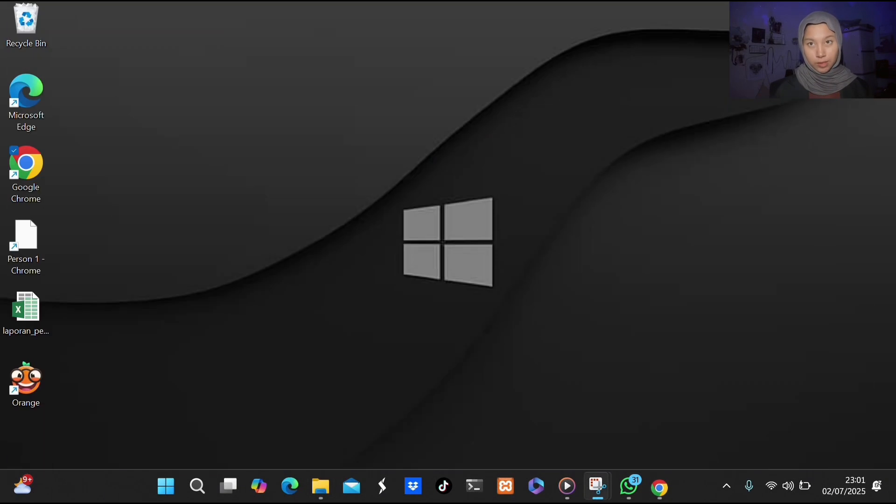
Switch to Orange, start a new workflow with a File widget linked to a Data Table, and view the table.
double_click(29, 386)
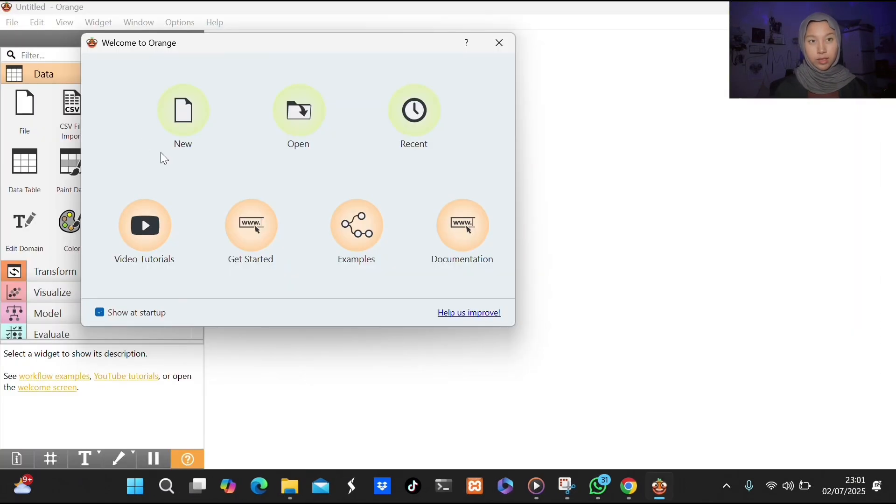
click(164, 127)
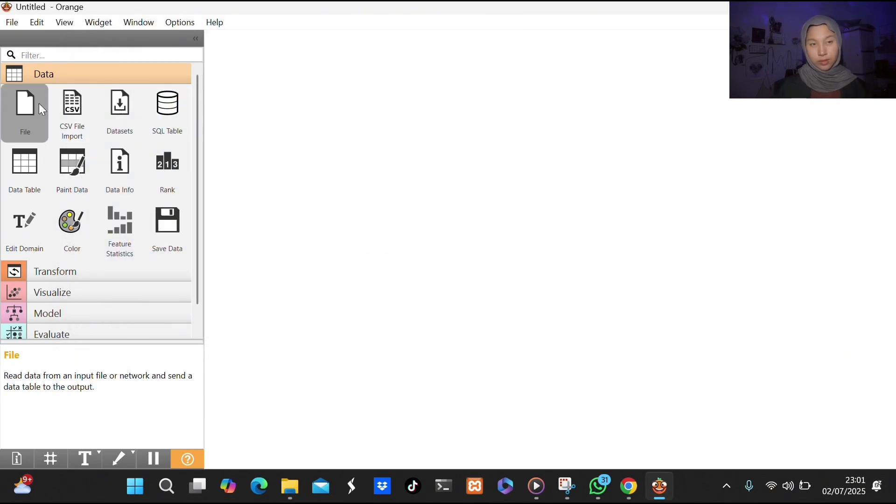
drag(38, 103, 372, 74)
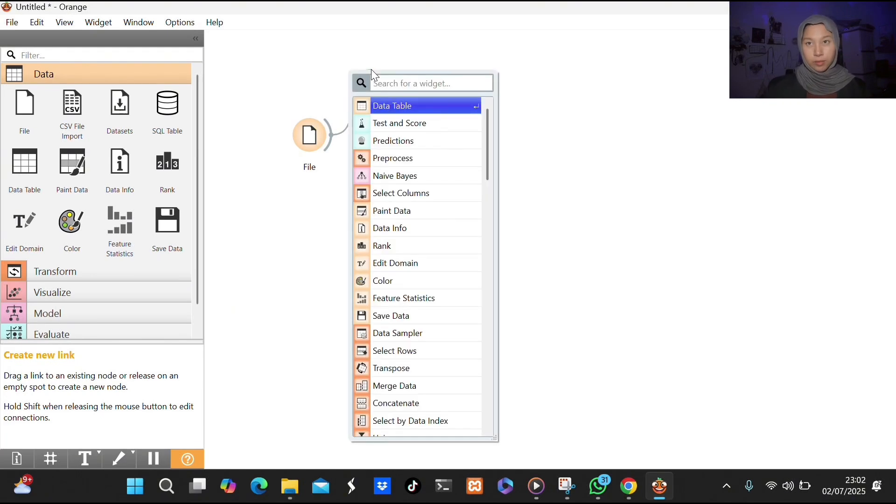
click(378, 105)
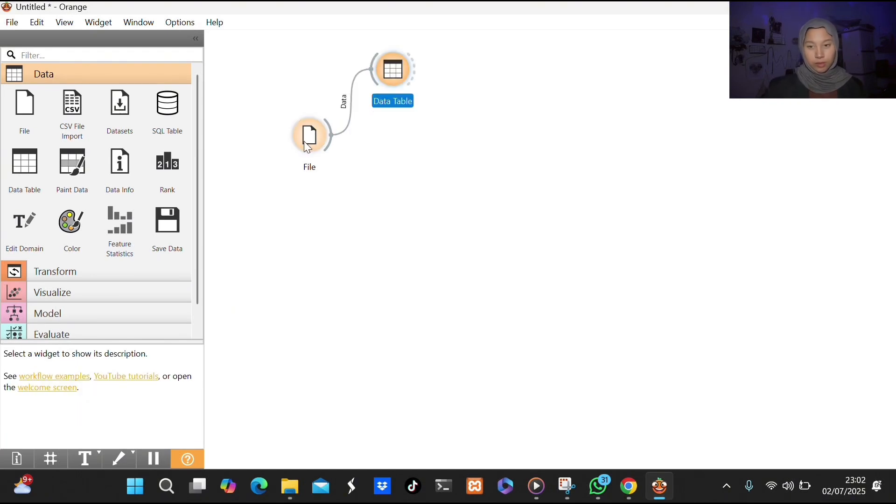
double_click(393, 83)
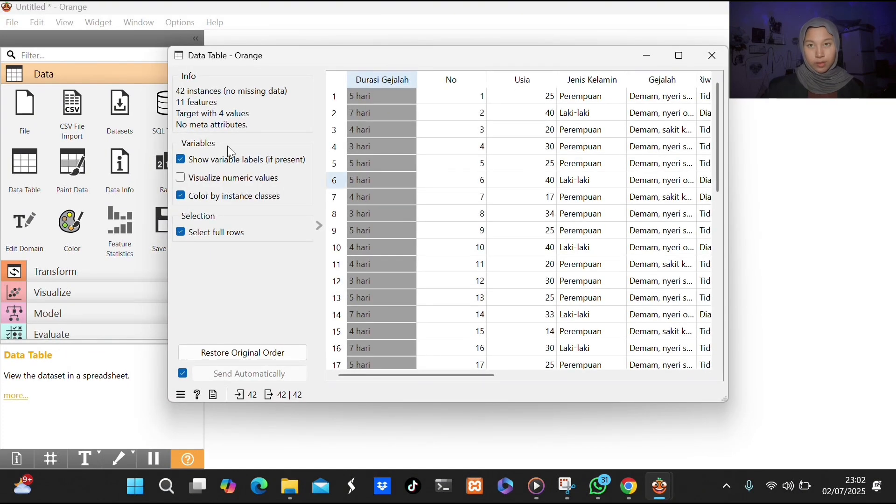
click(701, 67)
Load the recent DATA DBD file as the File widget's data source.
double_click(310, 136)
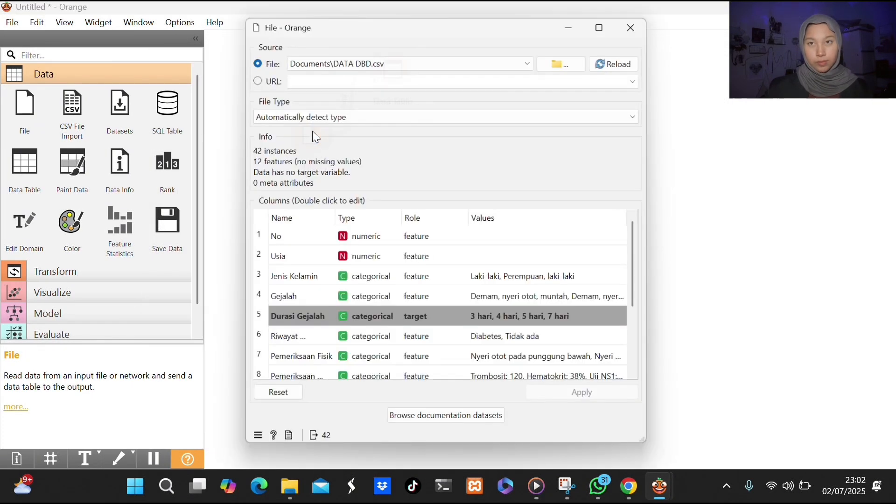
click(569, 57)
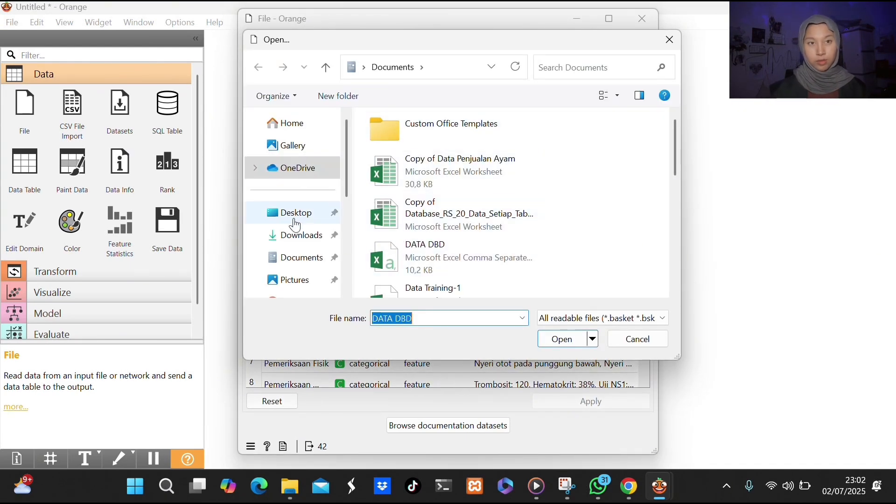
click(303, 133)
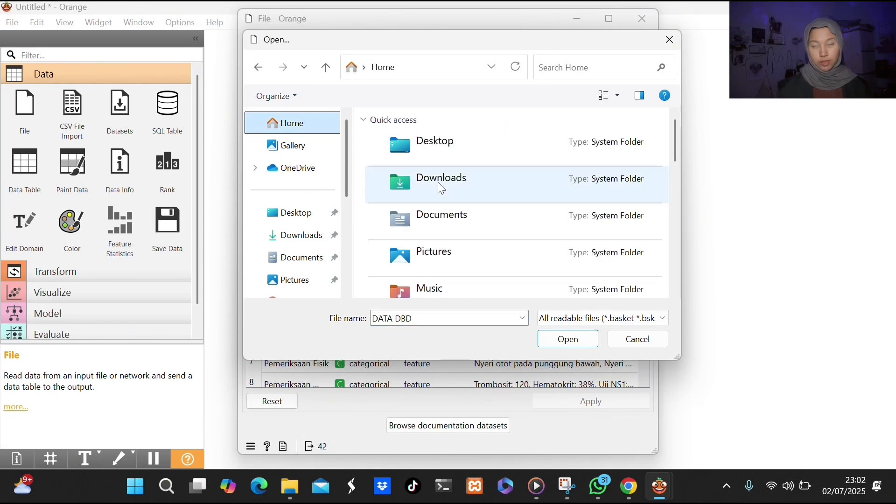
scroll(438, 182, down, 10)
scroll(474, 225, down, 3)
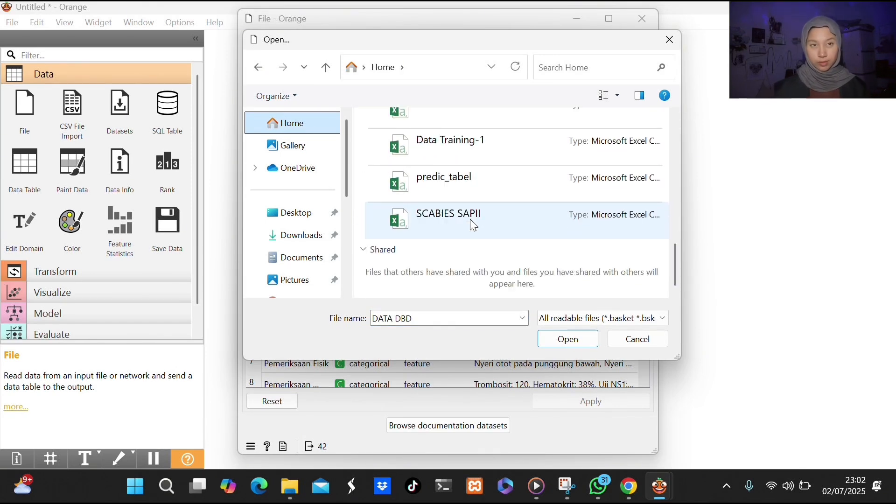
scroll(473, 226, up, 2)
scroll(472, 225, up, 2)
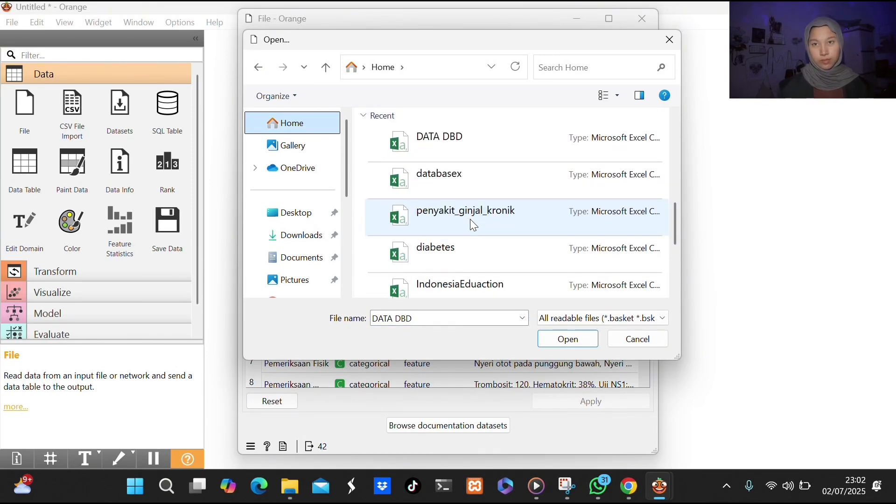
scroll(471, 220, up, 2)
scroll(470, 220, up, 1)
scroll(471, 220, down, 3)
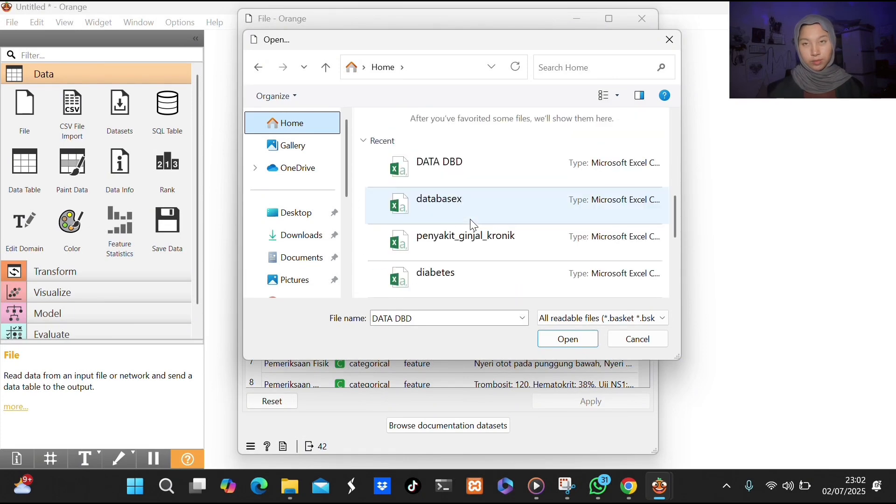
click(463, 164)
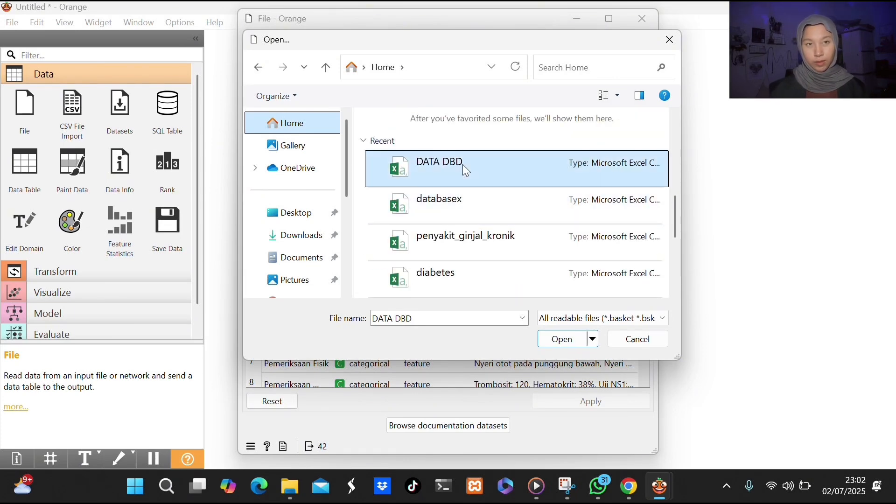
click(567, 337)
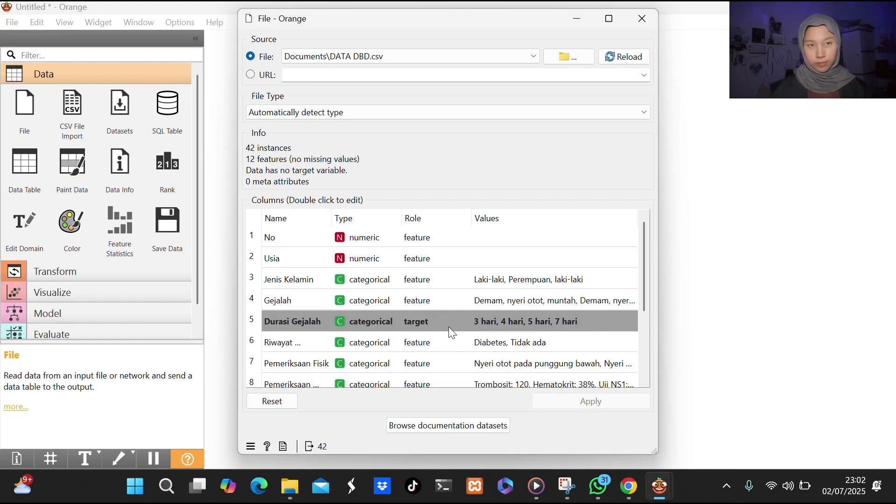
Set the Durasi Gejalah column's role to target and close the File widget's settings.
double_click(417, 321)
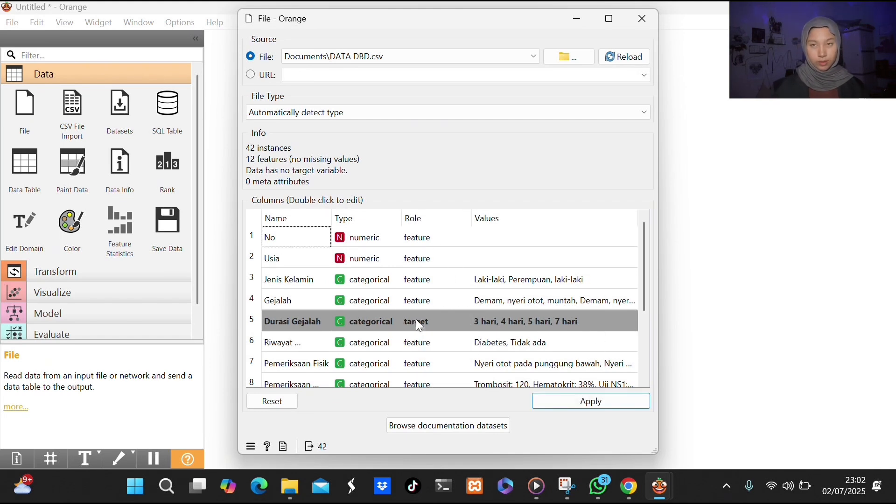
click(583, 404)
click(639, 32)
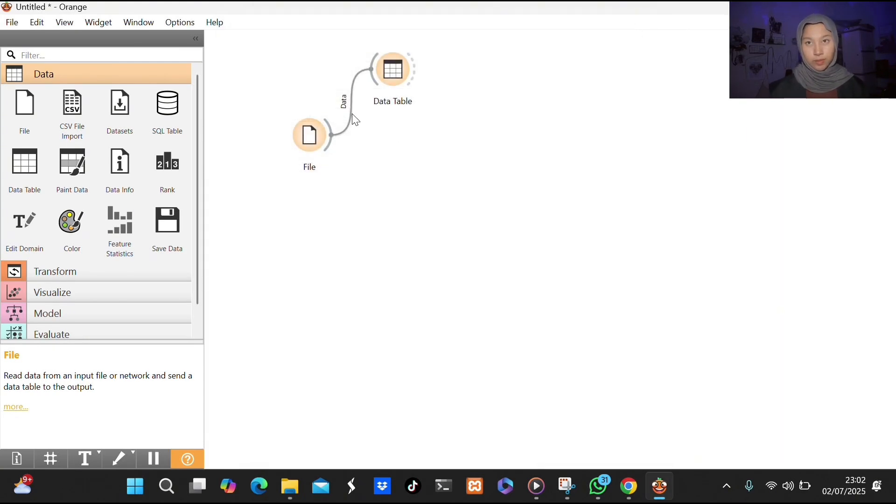
Add a Naive Bayes widget fed by File and link its model to a new Predictions widget.
drag(332, 140, 431, 229)
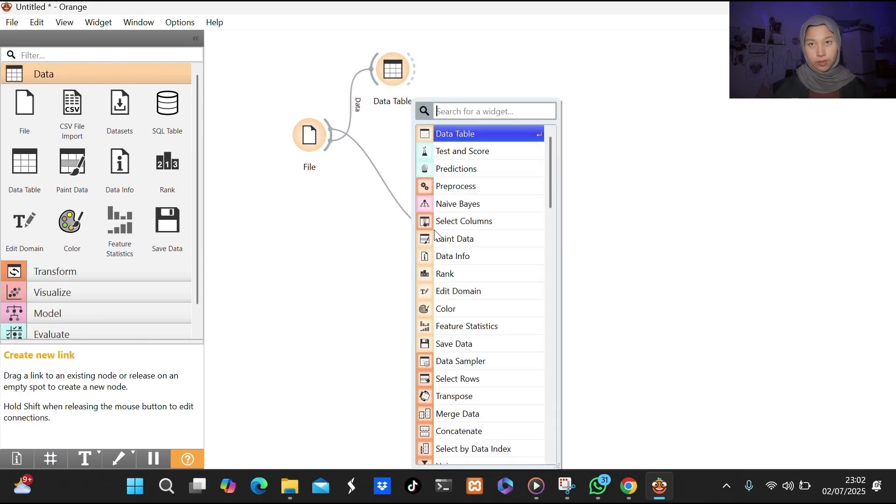
click(461, 202)
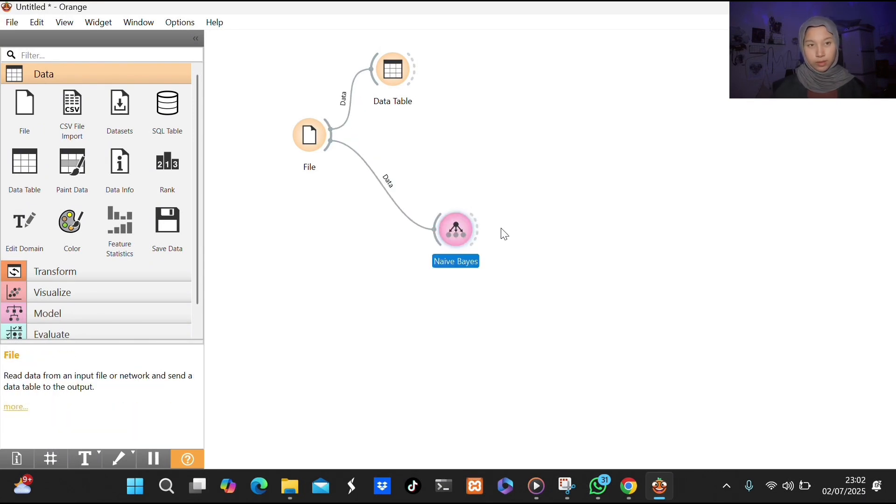
drag(477, 232, 607, 137)
click(621, 153)
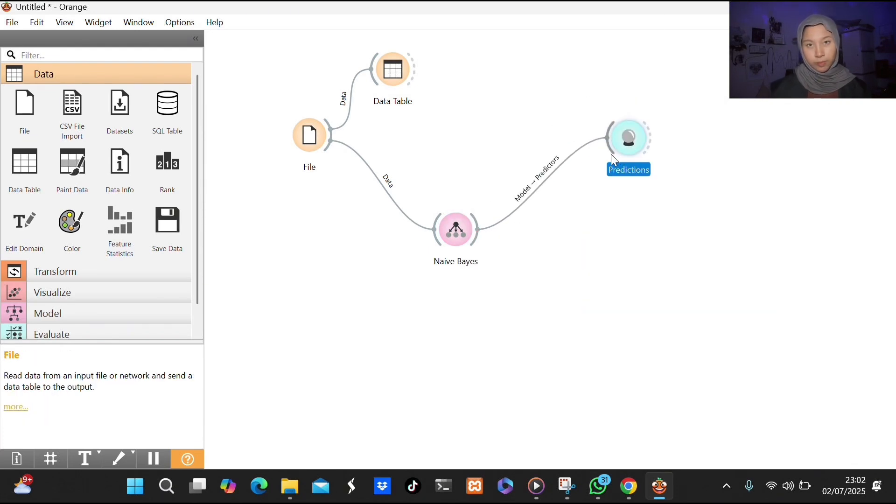
Link the File widget's data to Predictions and open the prediction results.
double_click(620, 148)
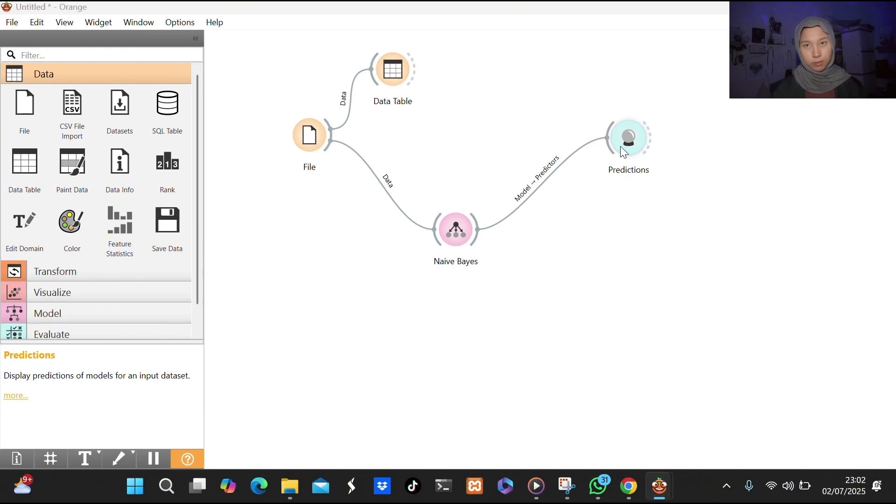
click(883, 7)
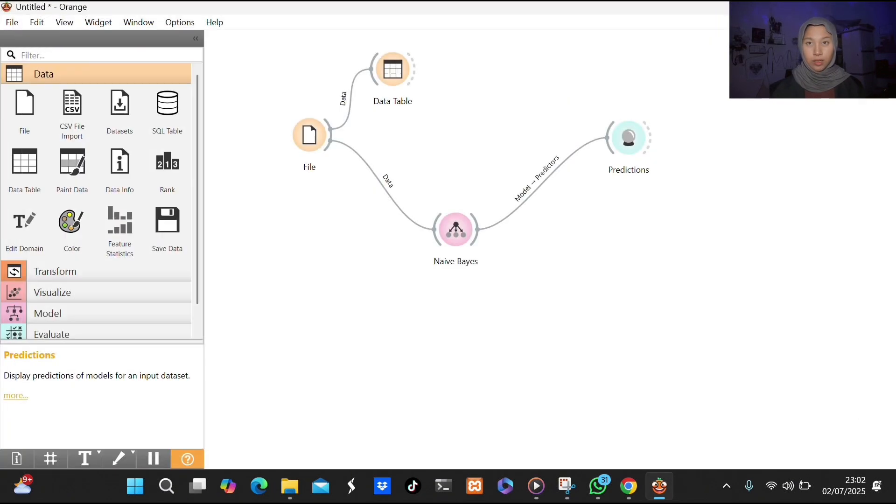
drag(332, 129, 632, 140)
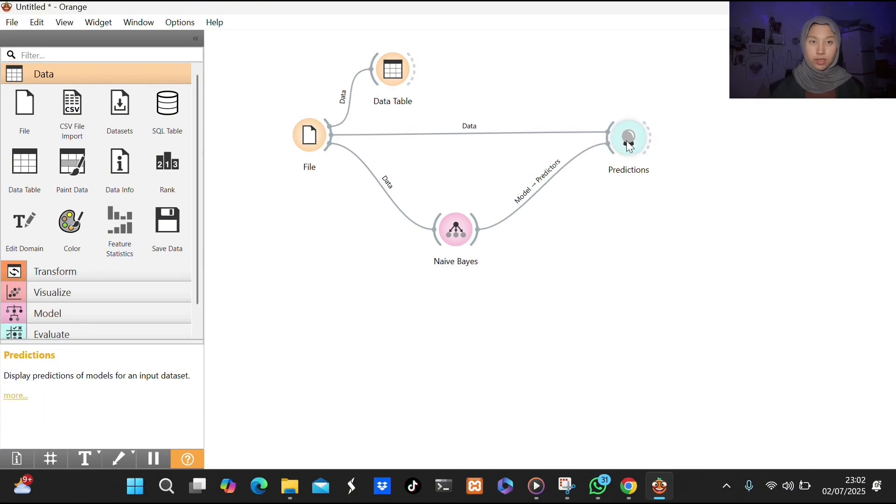
double_click(627, 142)
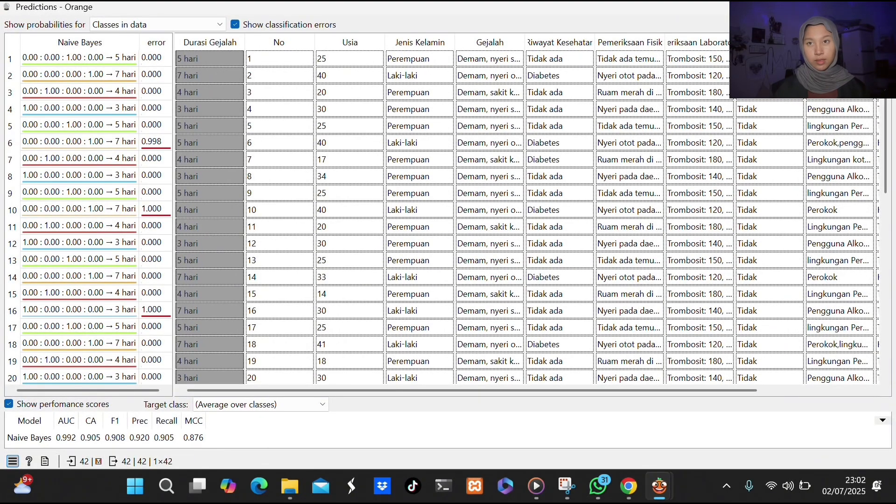
Sort the predictions by Durasi Gejalah, and re-sort them by error in descending order to examine the misclassified rows.
click(206, 45)
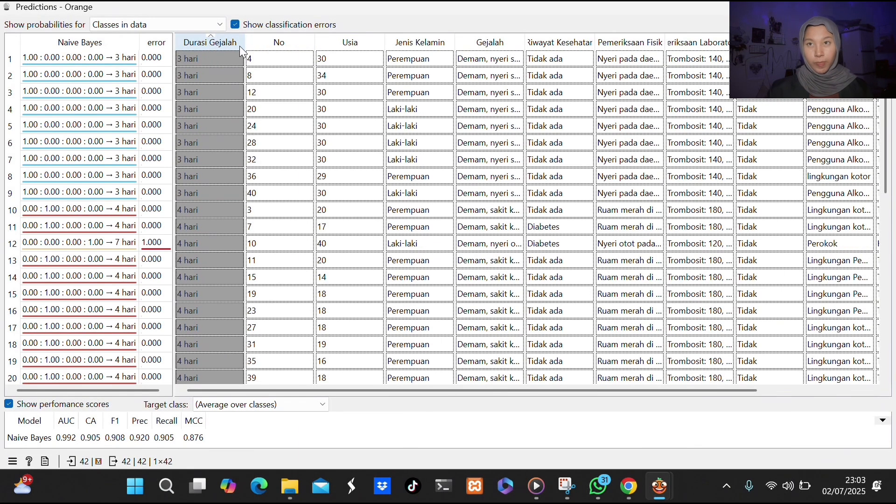
click(240, 45)
click(154, 46)
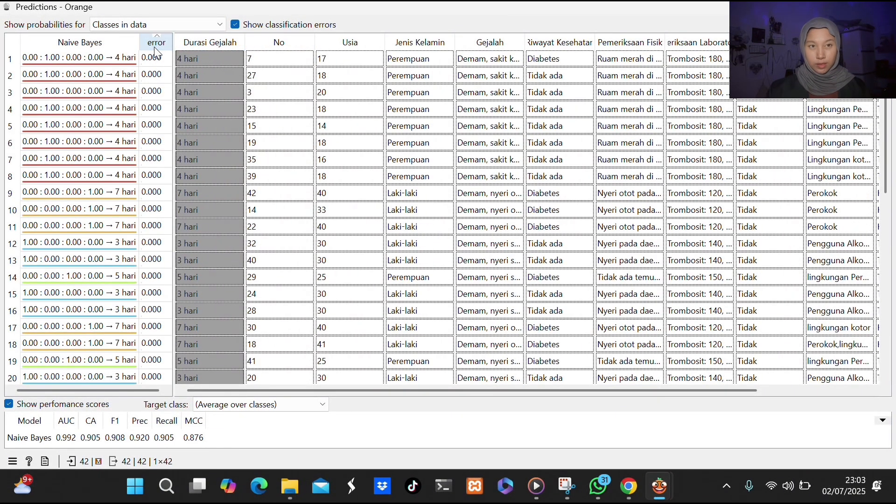
click(154, 47)
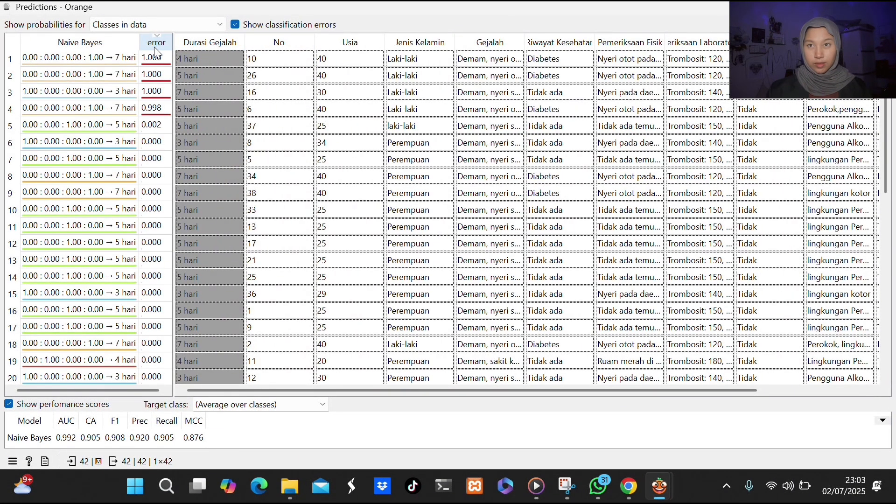
Sort the predictions by the Naive Bayes column and close the prediction results.
click(116, 40)
click(116, 40)
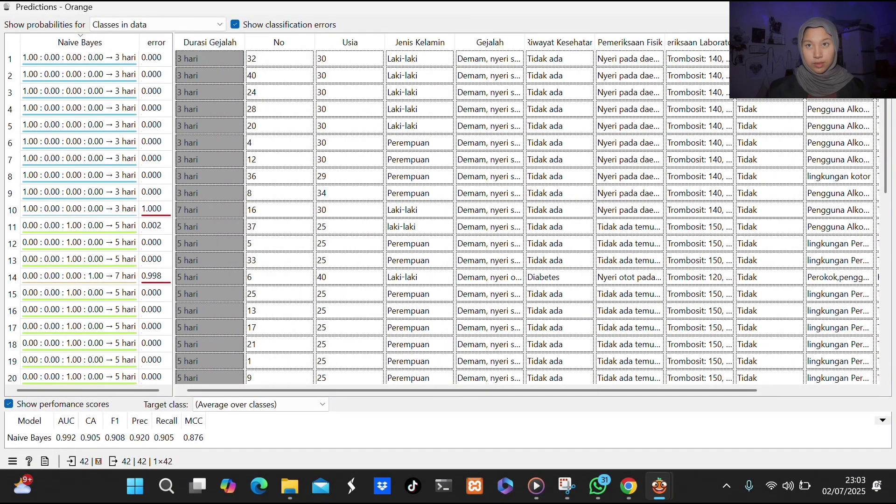
click(882, 7)
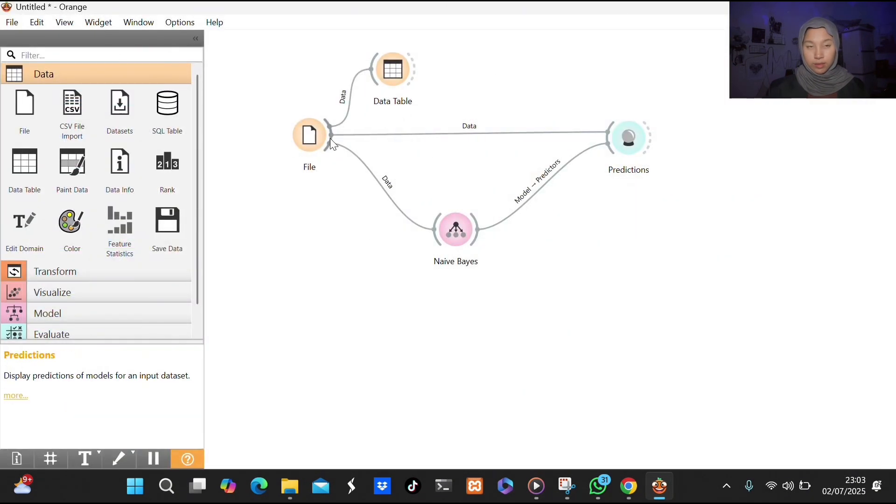
Check the link between File and Predictions, and add a Test and Score widget fed by File's data.
double_click(420, 134)
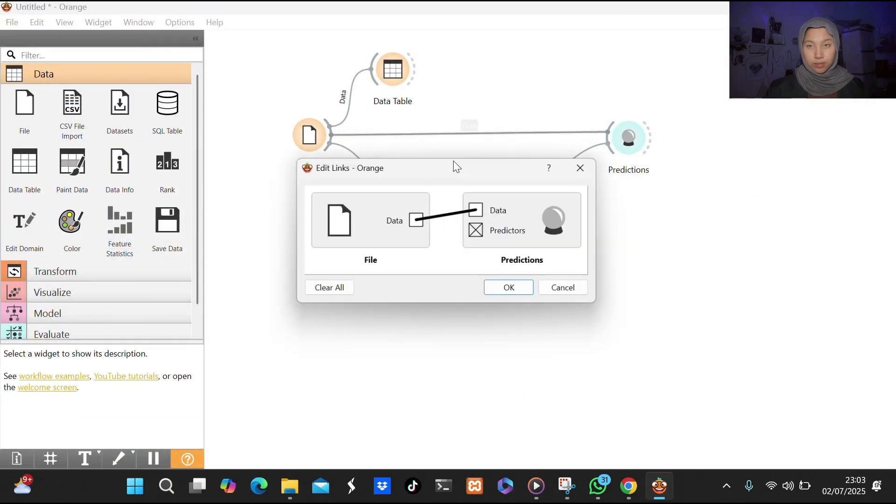
click(589, 168)
drag(329, 139, 607, 235)
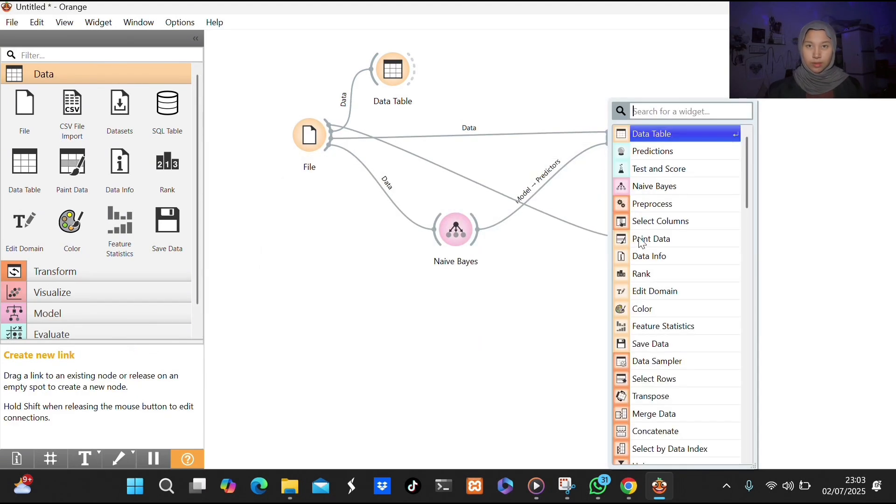
click(700, 174)
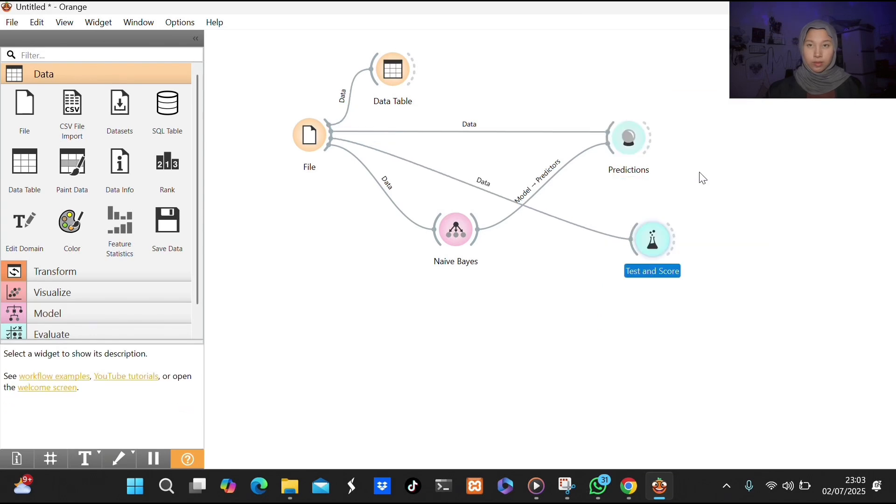
Set Test and Score to random sampling and link the Naive Bayes learner to it.
double_click(654, 234)
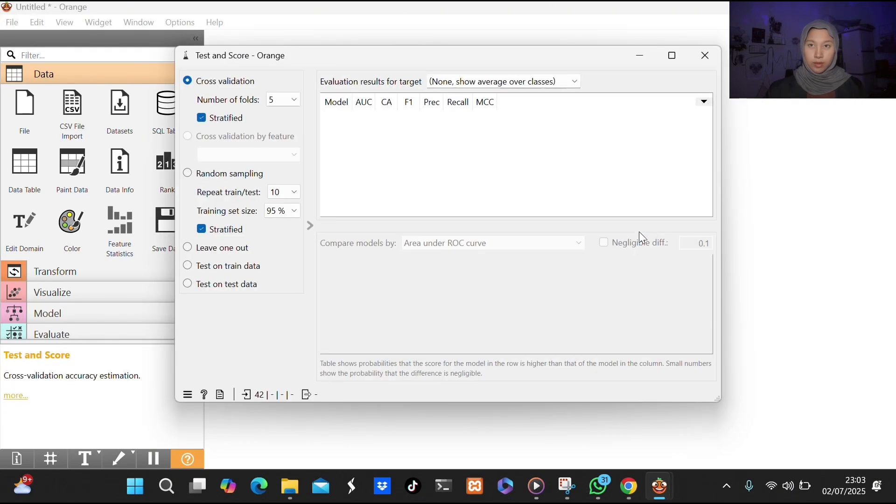
click(187, 175)
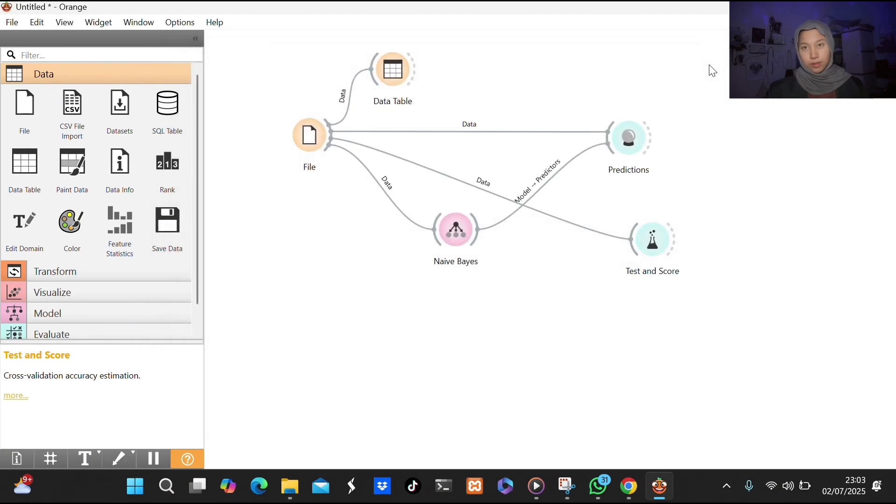
click(706, 57)
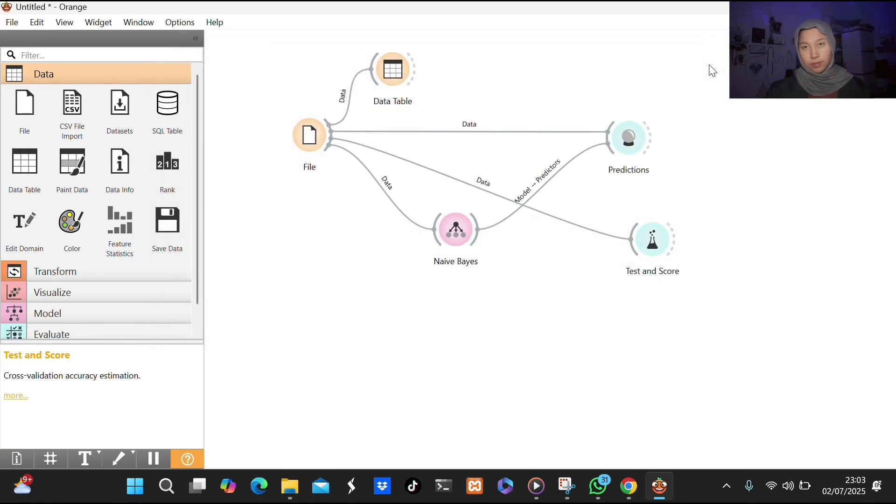
drag(483, 236, 632, 239)
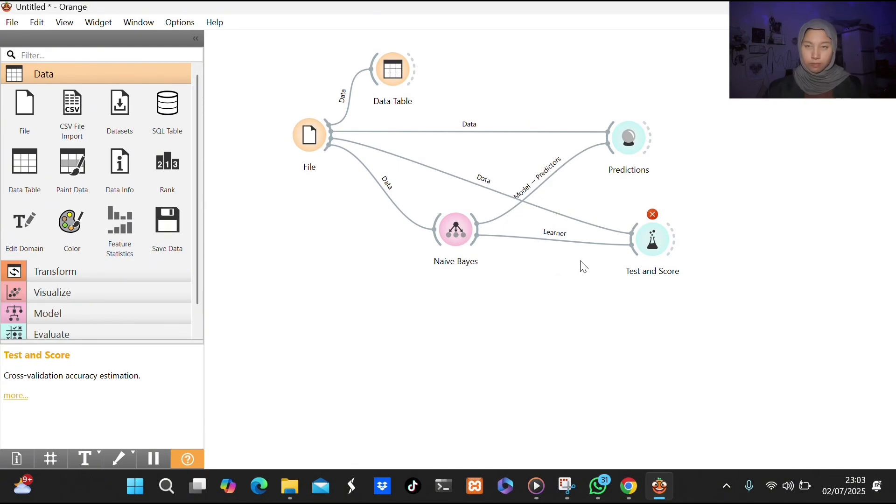
Remove the data link between File and Test and Score, and reconnect the two widgets after checking the evaluation settings.
right_click(581, 228)
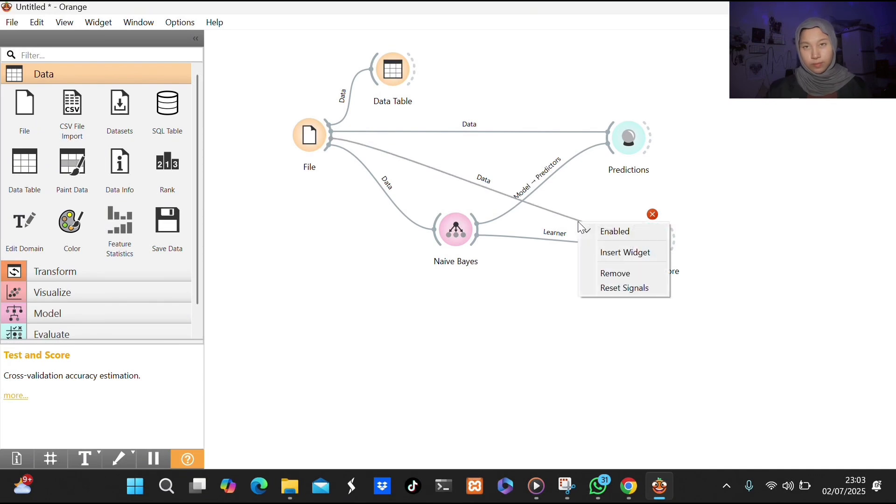
click(619, 277)
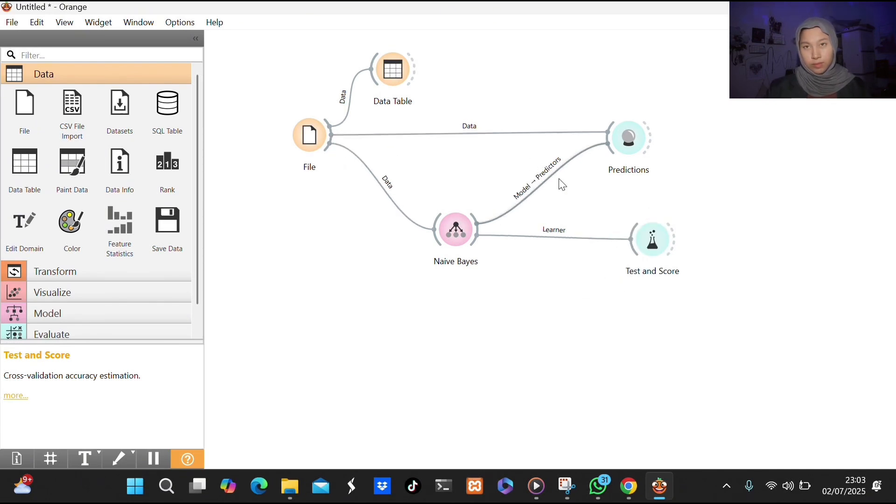
double_click(649, 243)
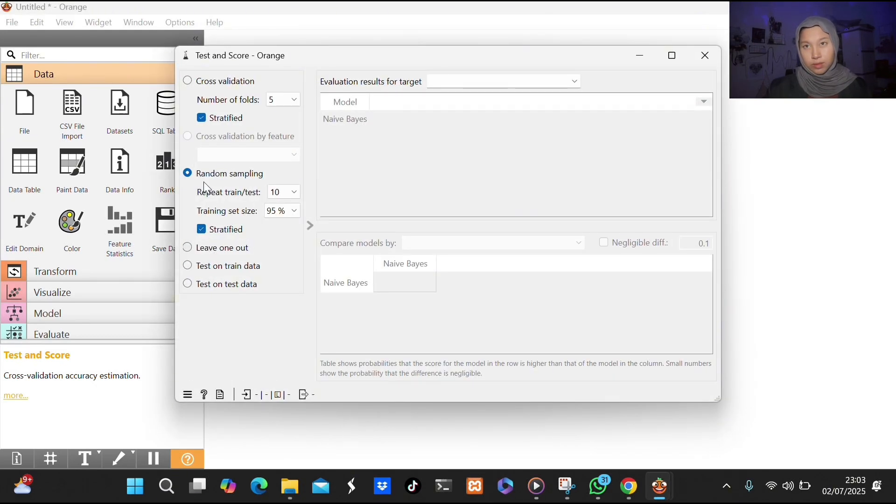
click(187, 84)
click(705, 56)
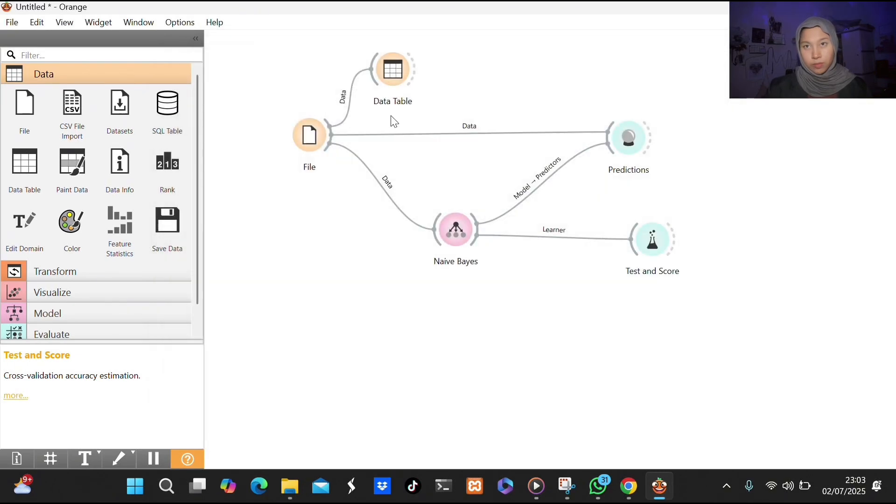
drag(346, 141, 646, 242)
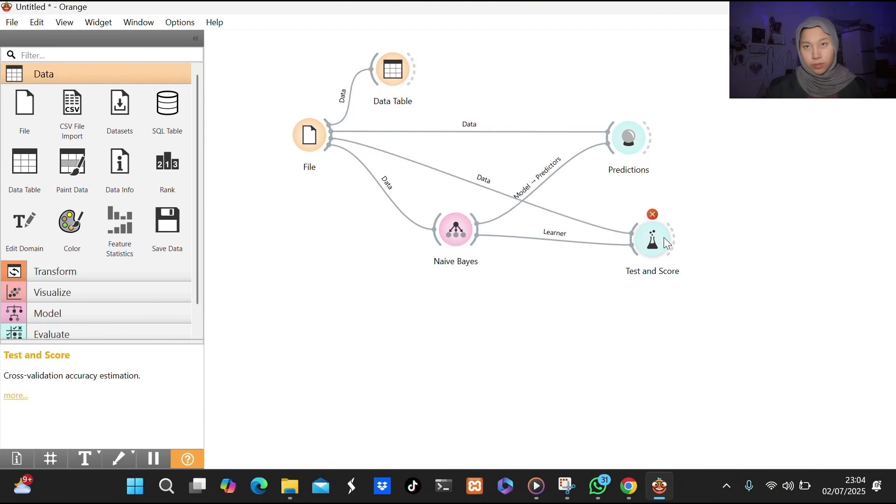
Review the Naive Bayes widget's settings and the Predictions results.
double_click(452, 240)
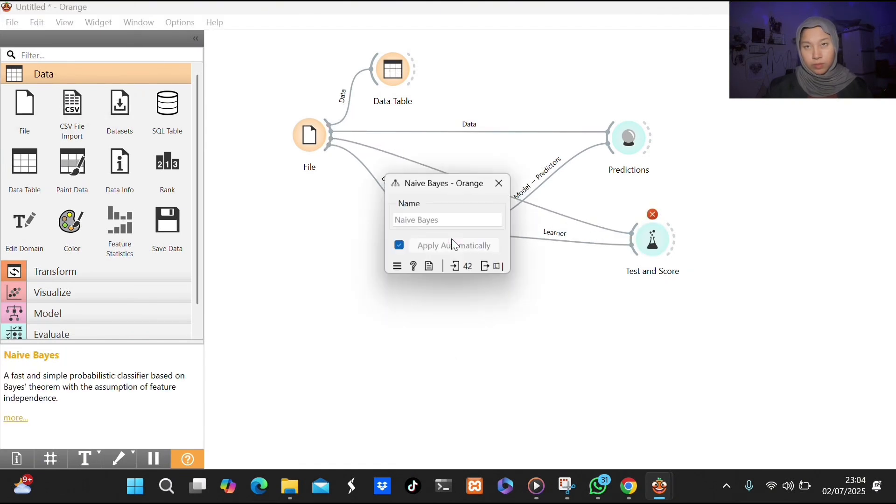
click(508, 180)
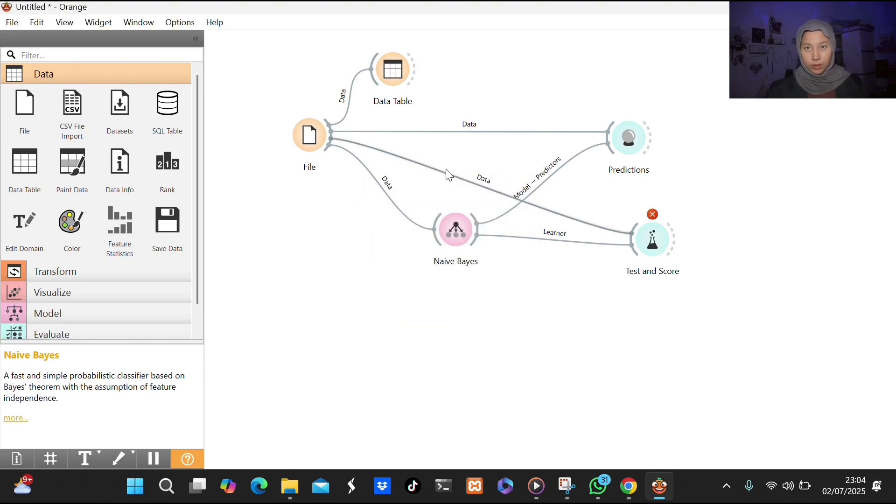
click(472, 184)
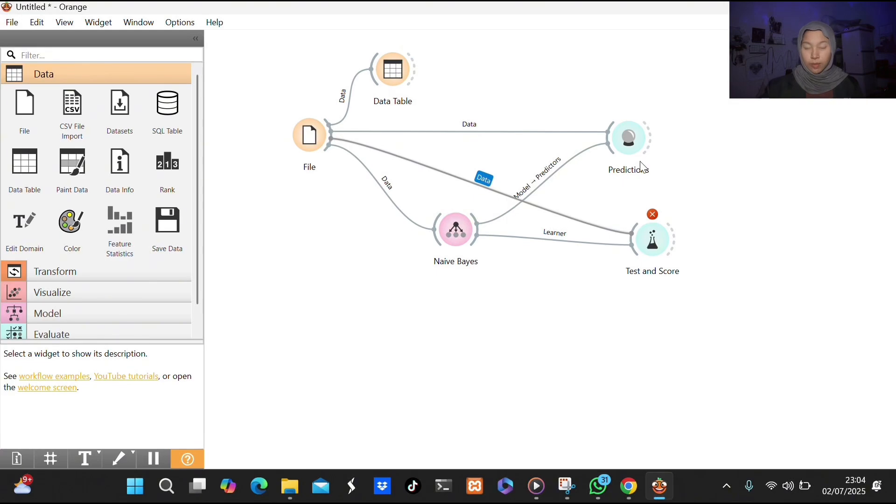
double_click(629, 137)
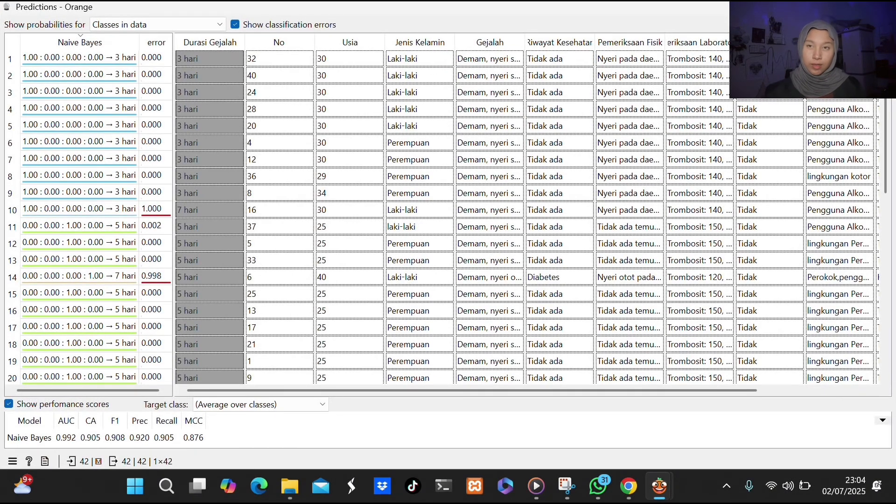
key(ctrl+w)
double_click(464, 235)
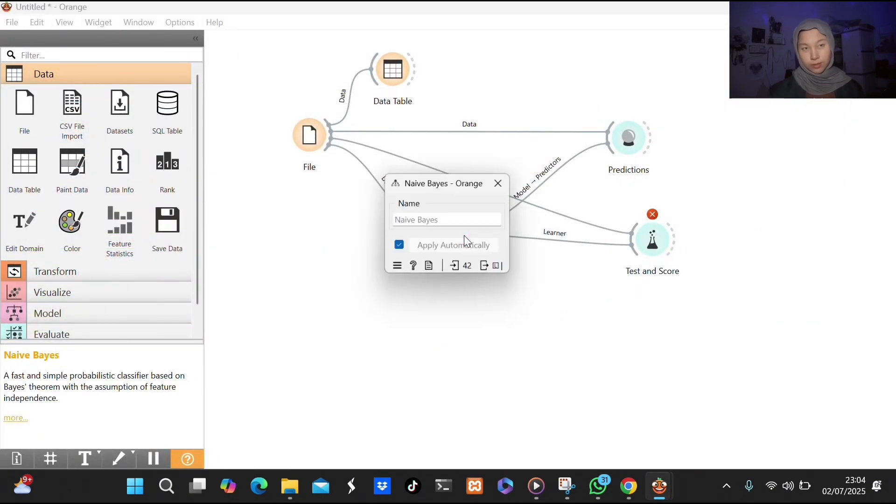
click(500, 183)
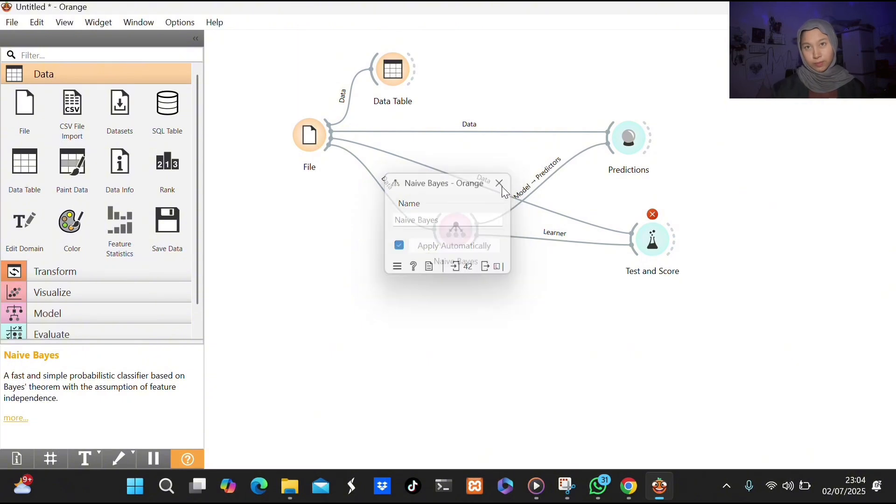
Evaluate Naive Bayes in Test and Score with stratified 5-fold cross validation.
double_click(650, 241)
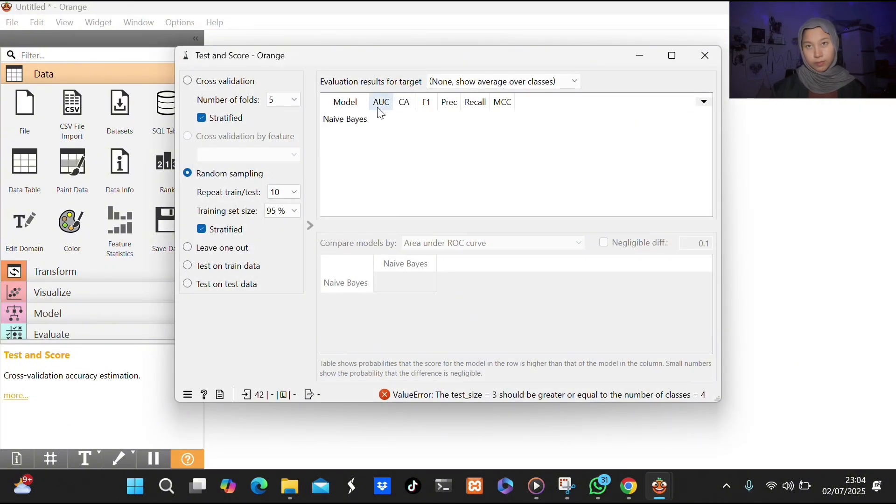
click(281, 212)
click(287, 164)
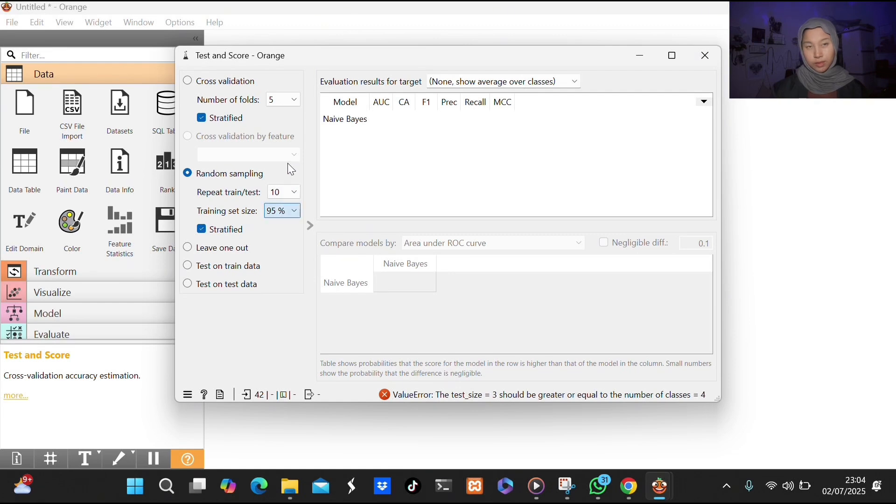
click(205, 87)
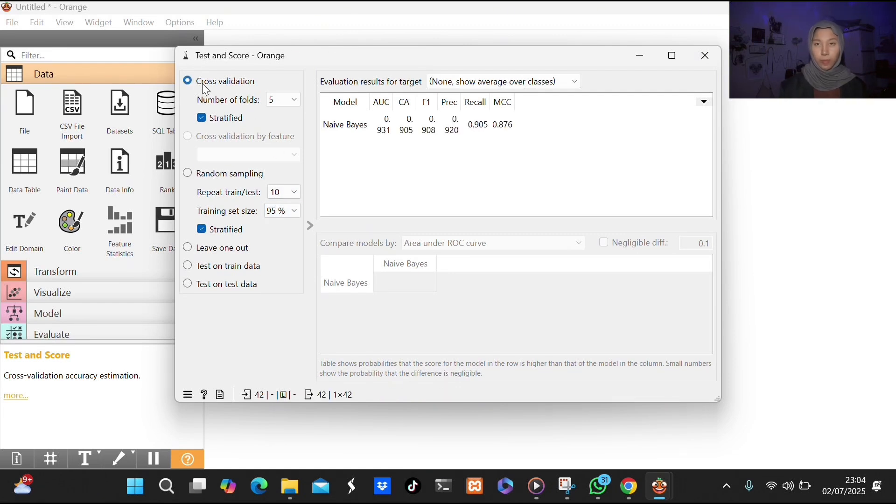
Switch Test and Score to random sampling with a training set size of 90%.
click(191, 177)
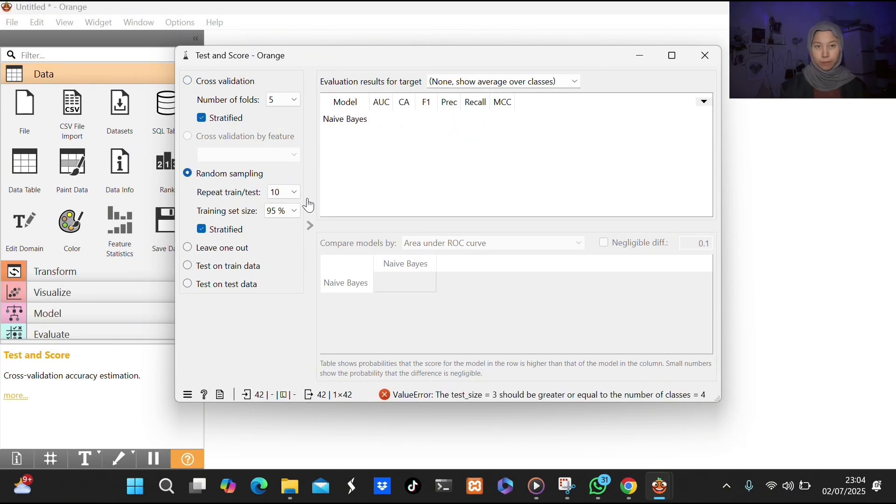
click(291, 213)
click(273, 310)
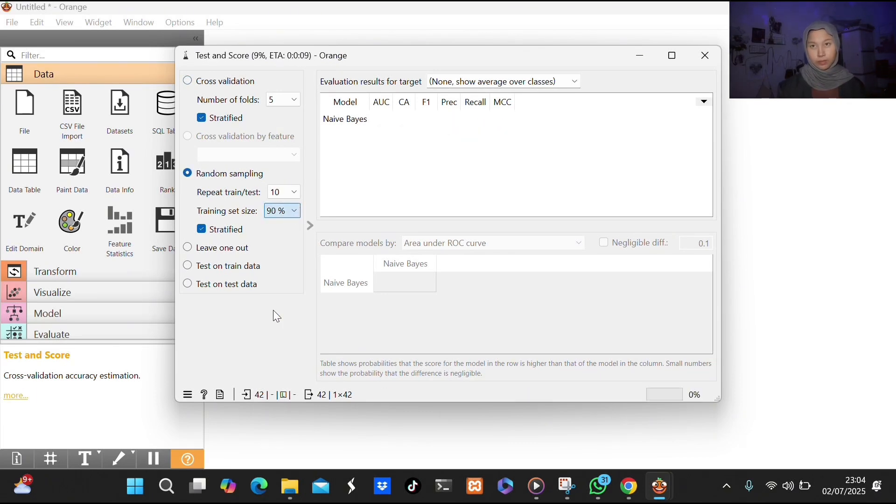
Compare the Naive Bayes scores under cross validation and random sampling, widening the score columns for reading.
click(187, 82)
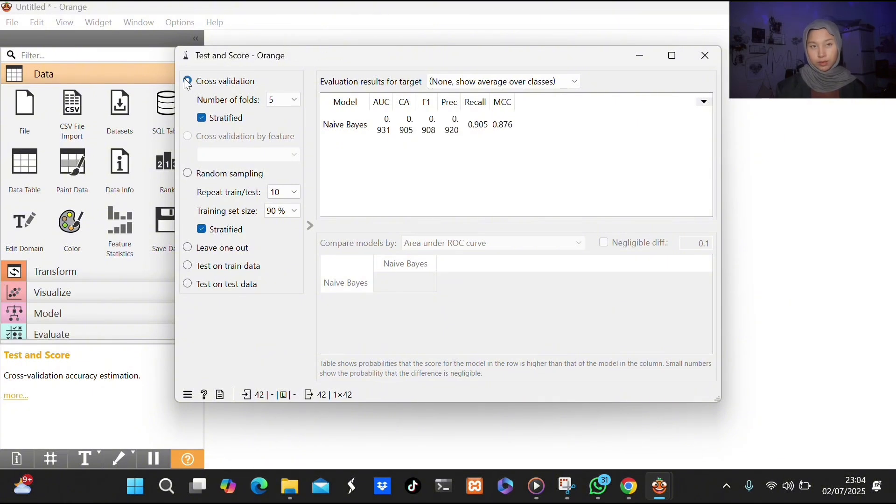
click(195, 176)
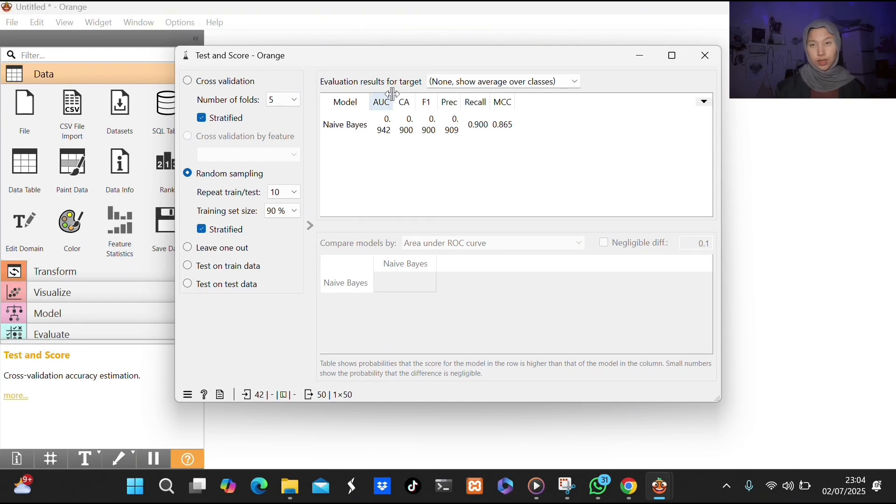
drag(393, 94, 556, 106)
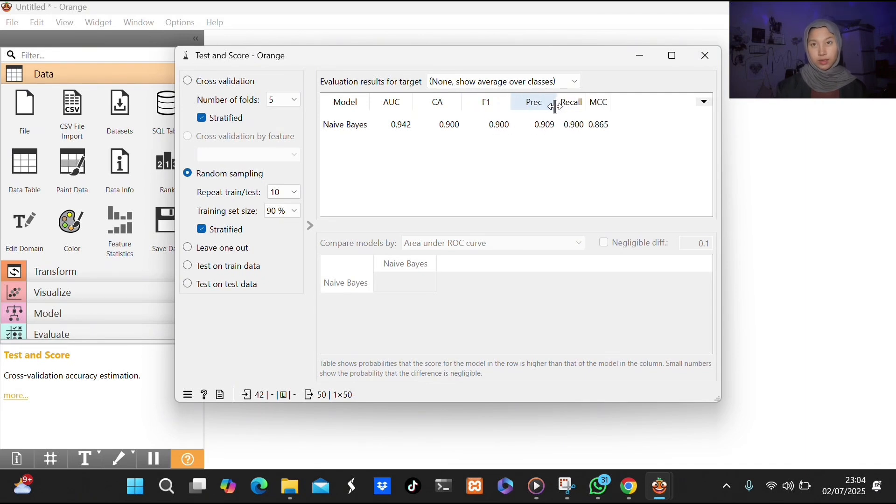
click(707, 43)
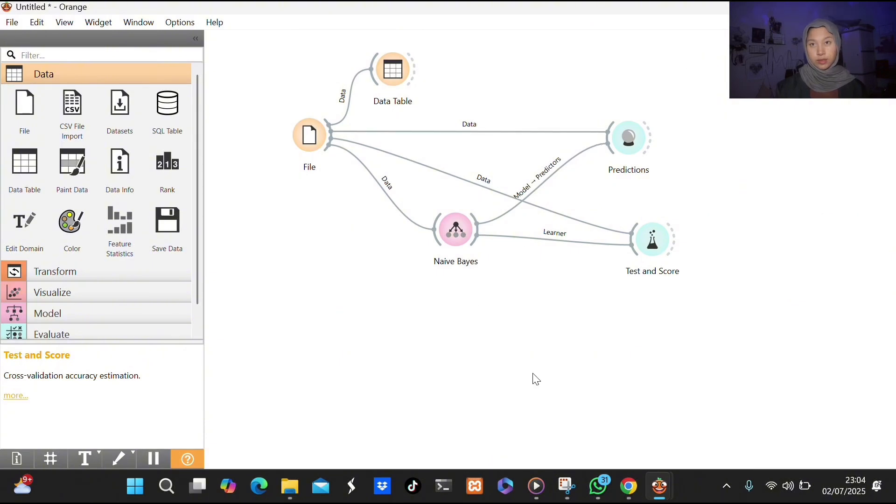
mouse_move(651, 482)
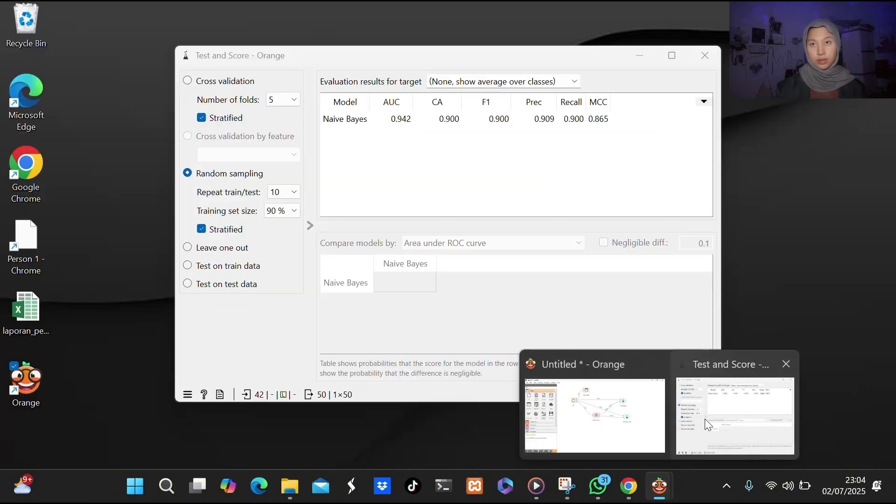
click(705, 419)
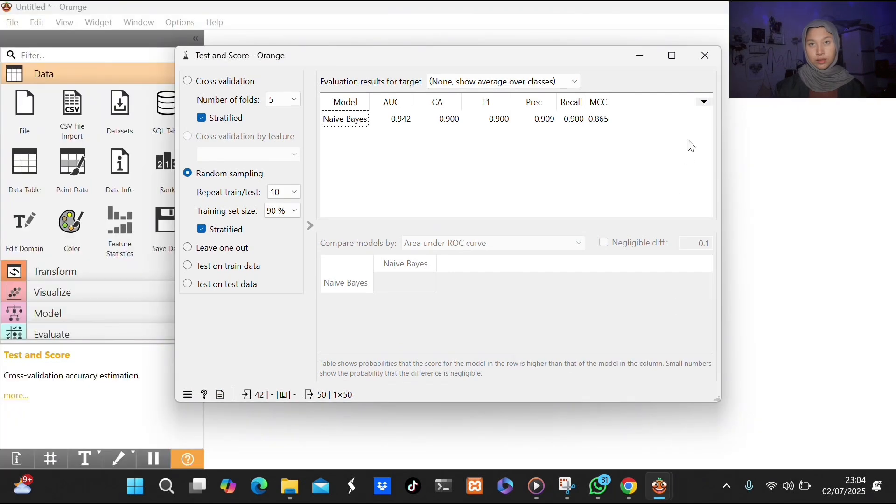
click(703, 61)
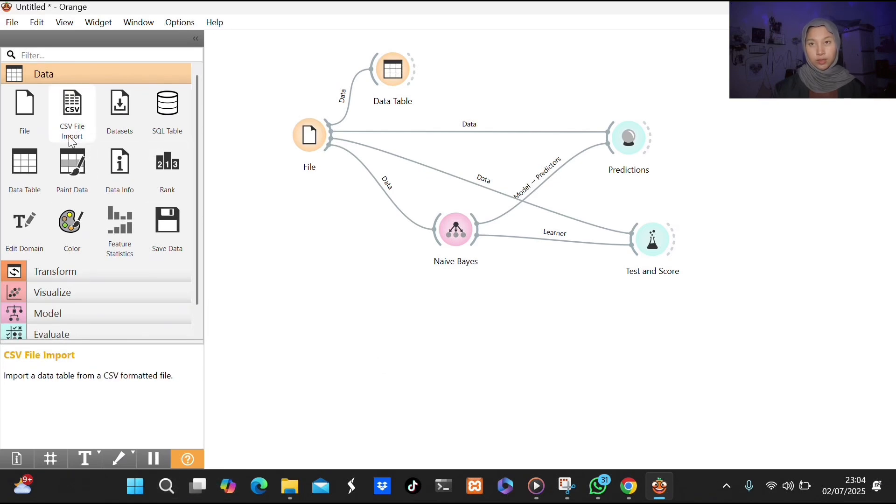
Add a second File widget below the existing workflow and review its source and column settings.
click(32, 119)
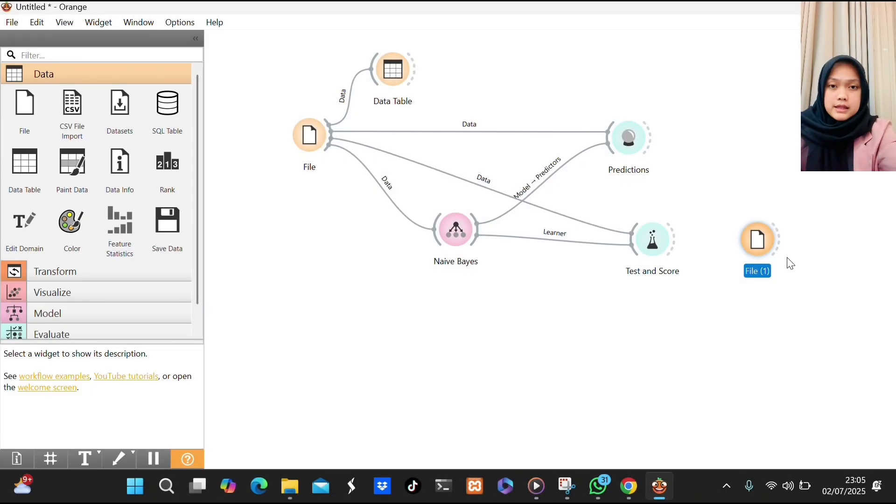
drag(759, 240, 312, 354)
double_click(312, 355)
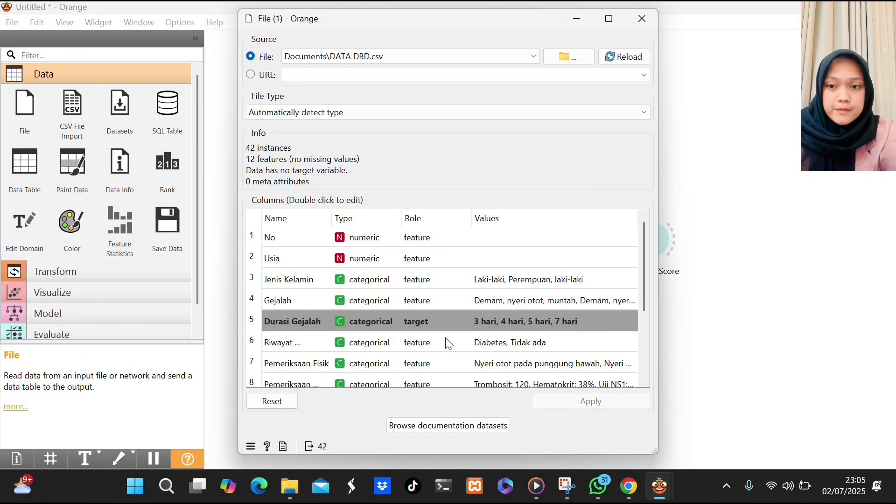
click(654, 20)
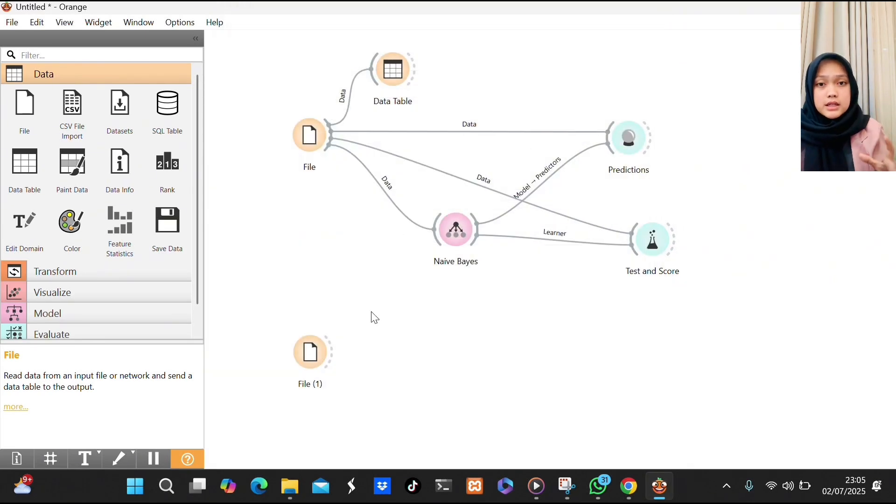
Connect a new Data Table to the second File widget, space the two apart, and view the dataset in the table.
drag(340, 353, 393, 316)
click(423, 140)
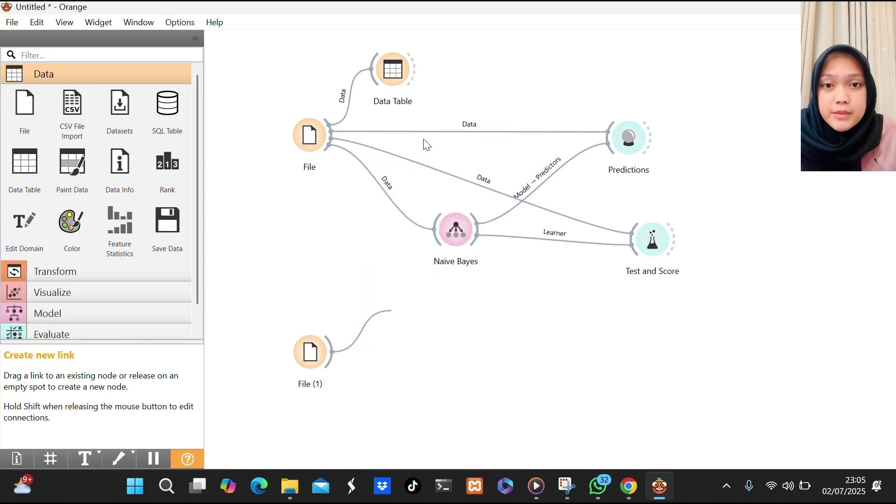
click(315, 355)
drag(314, 351, 293, 406)
drag(411, 324, 369, 315)
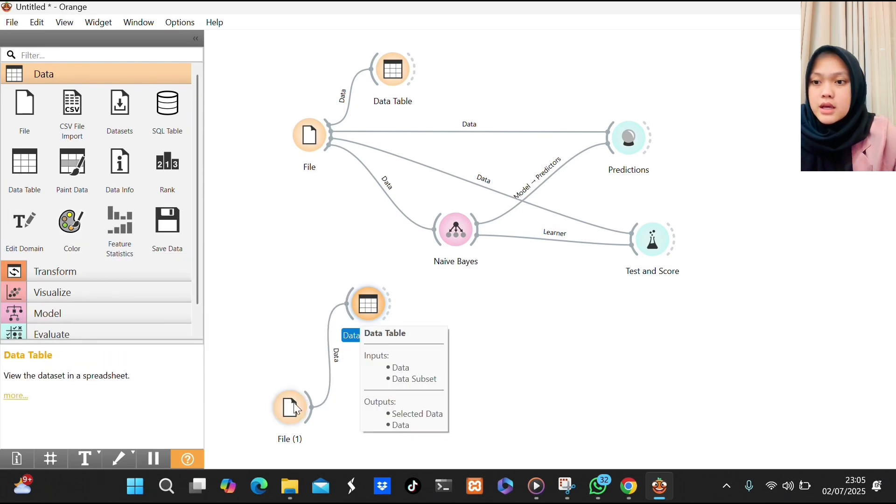
double_click(361, 305)
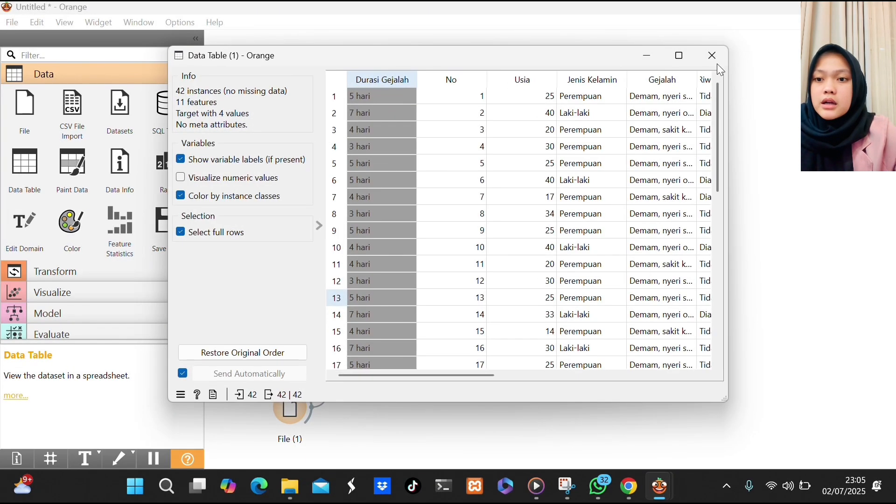
click(713, 62)
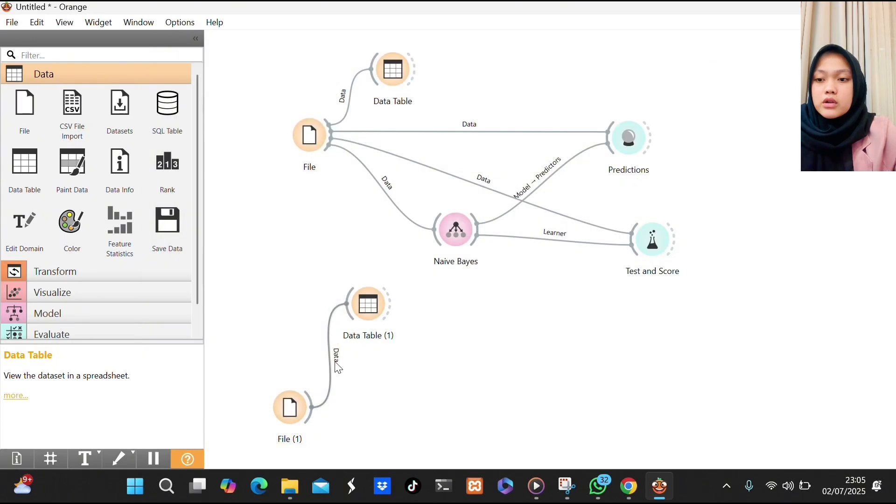
Review the column types and roles in the second File widget, checking that Durasi Gejalah is the target, and close its settings.
double_click(290, 397)
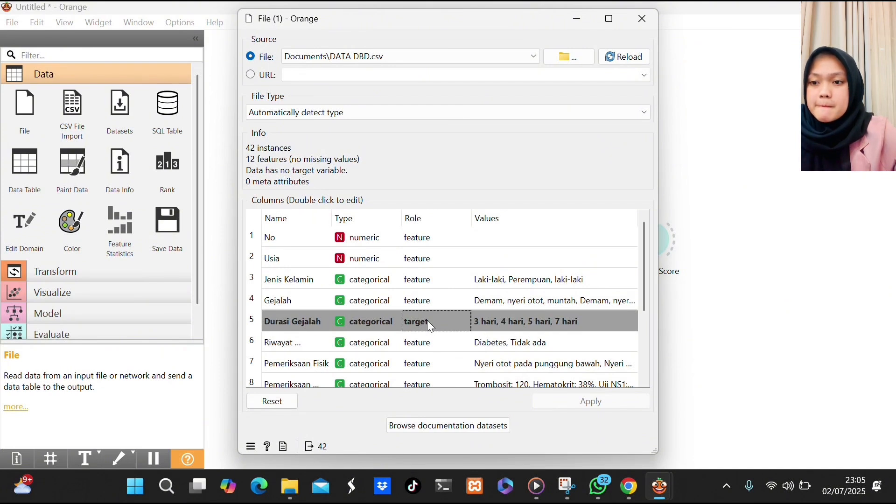
scroll(427, 320, down, 1)
scroll(429, 324, down, 3)
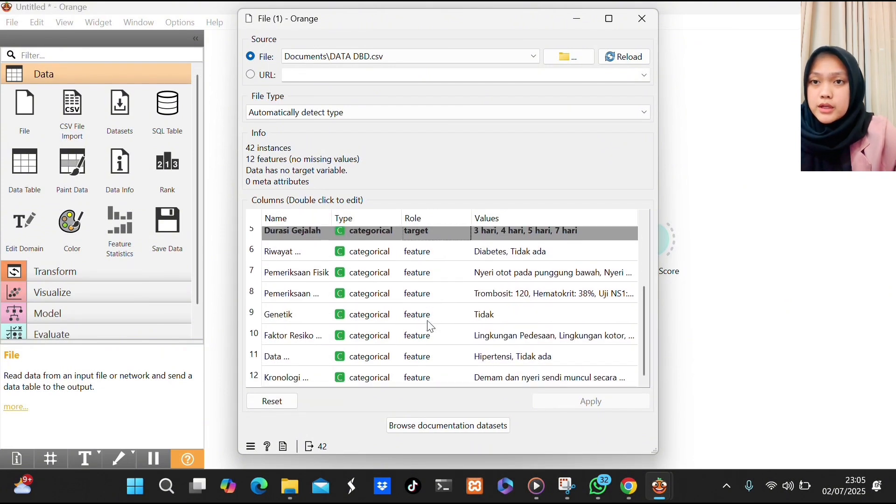
scroll(429, 324, up, 3)
scroll(431, 326, down, 3)
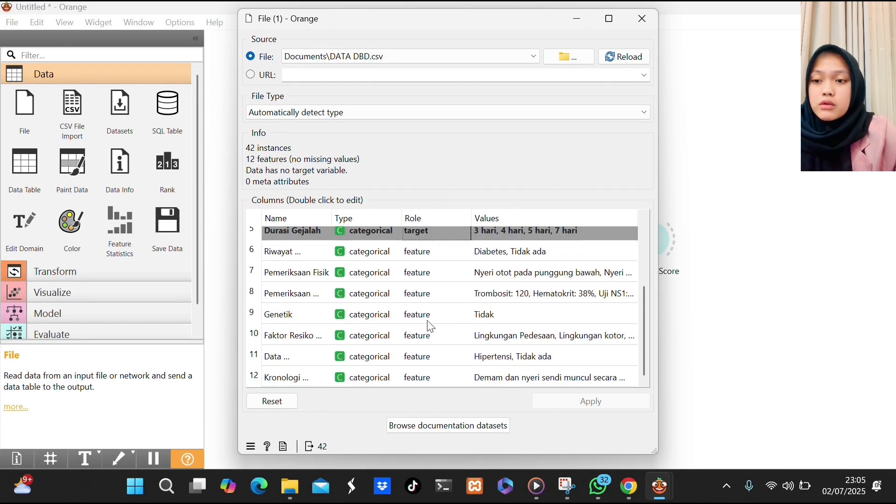
scroll(431, 327, up, 4)
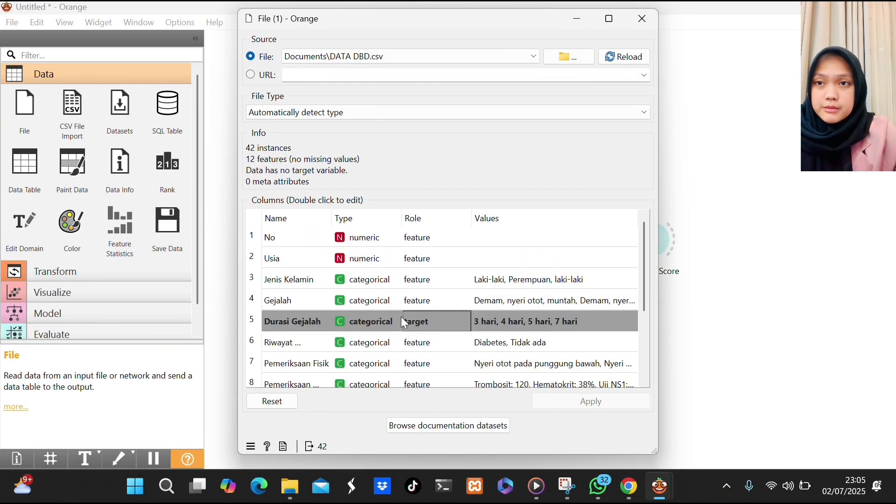
click(600, 402)
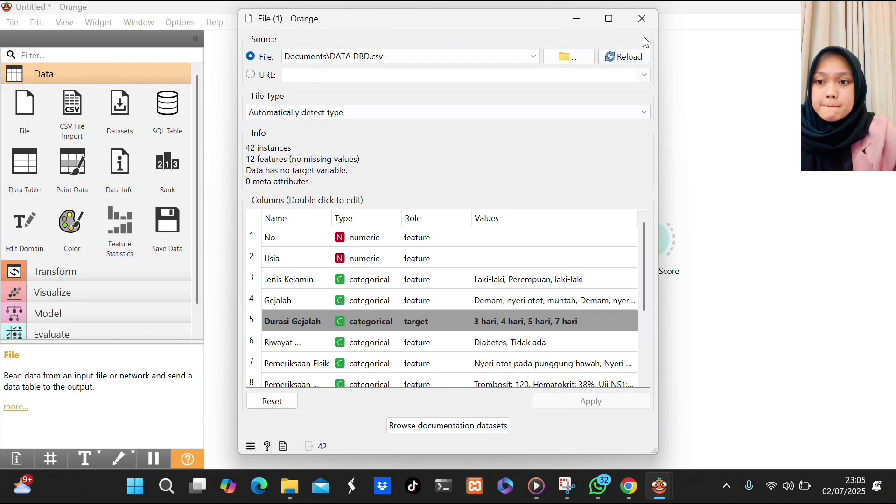
click(642, 20)
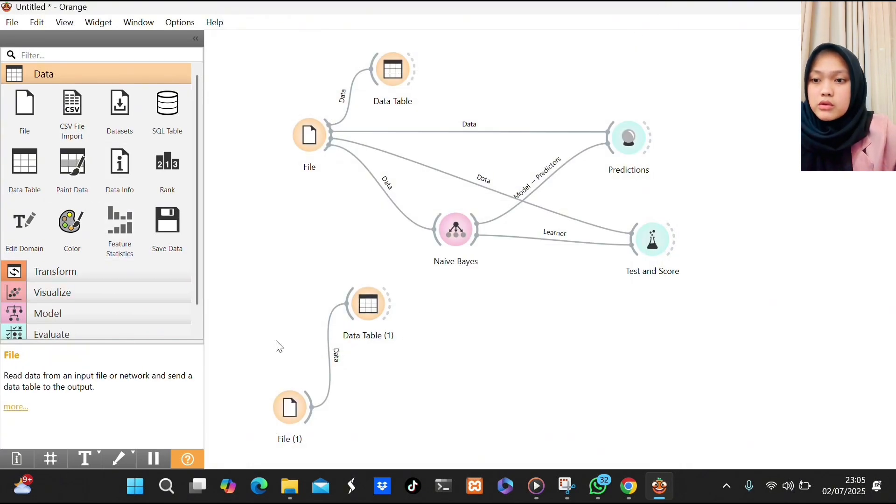
Connect a Preprocess widget to the second File and inspect its preprocessed output in a new Data Table.
drag(312, 404, 393, 444)
click(404, 203)
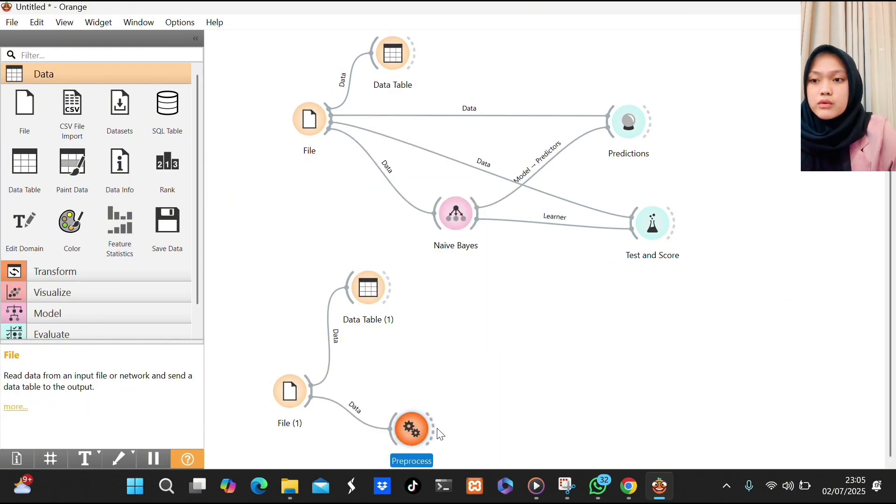
drag(434, 426, 482, 315)
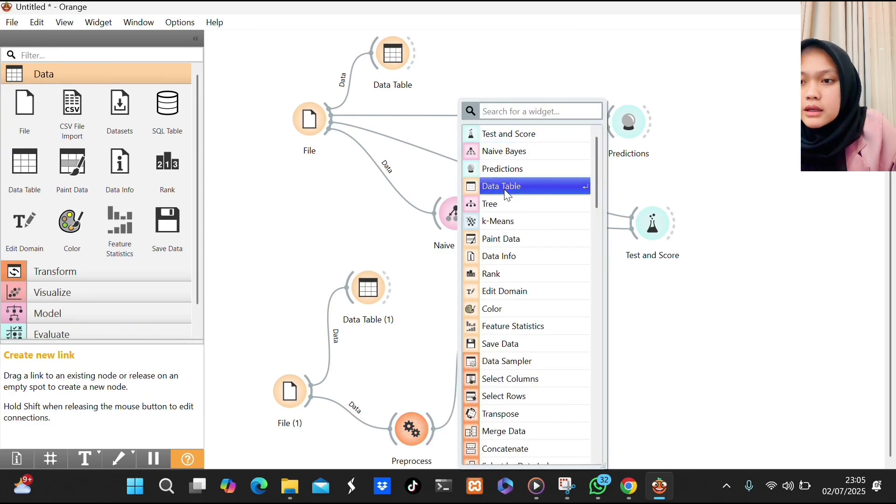
click(504, 191)
double_click(499, 324)
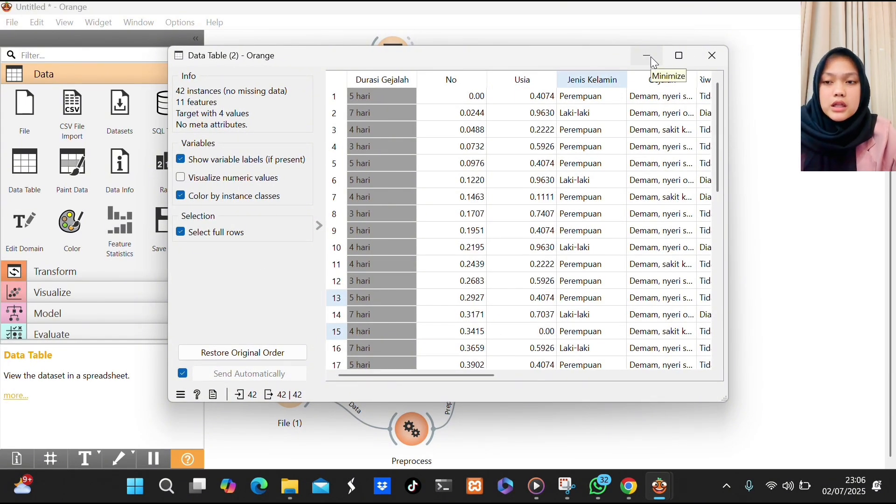
click(721, 56)
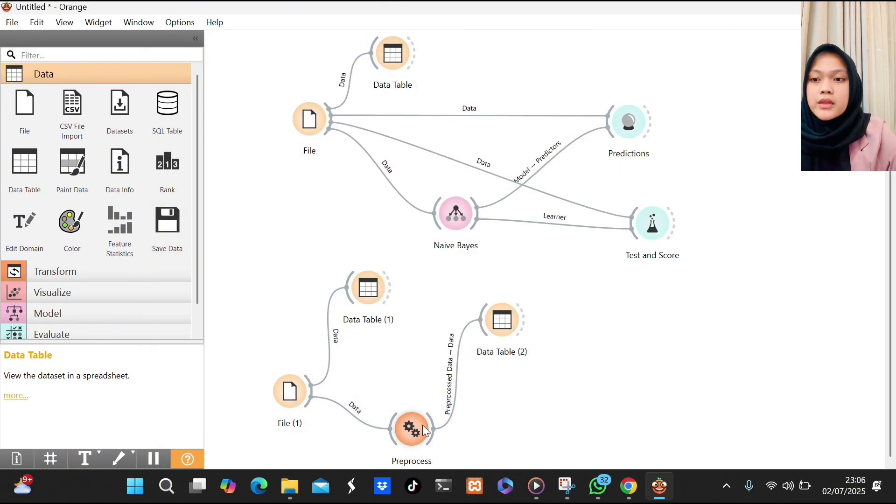
drag(439, 433, 539, 407)
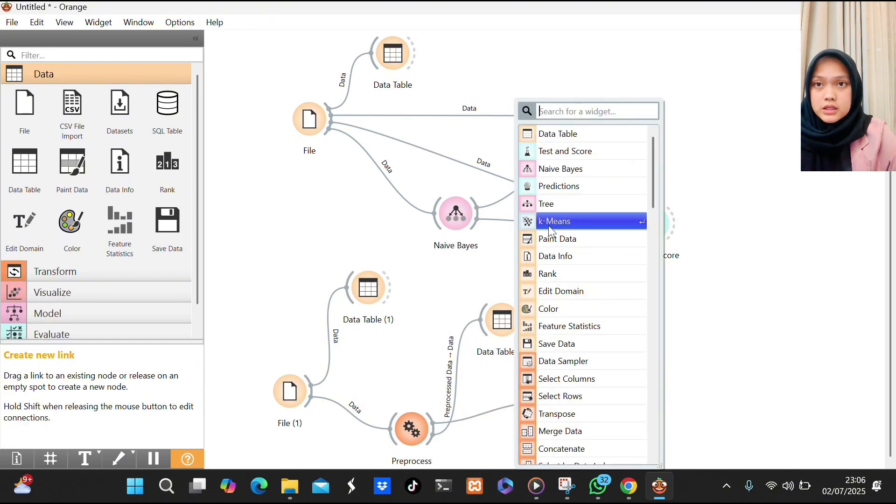
click(558, 170)
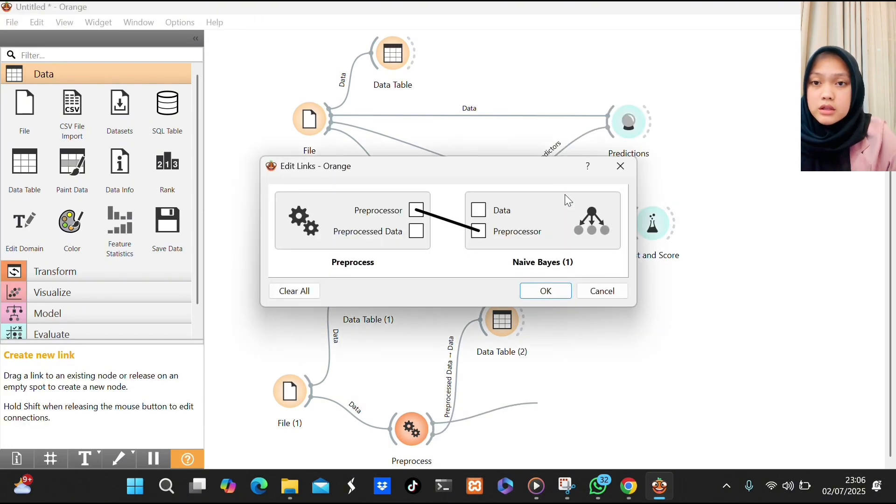
click(600, 291)
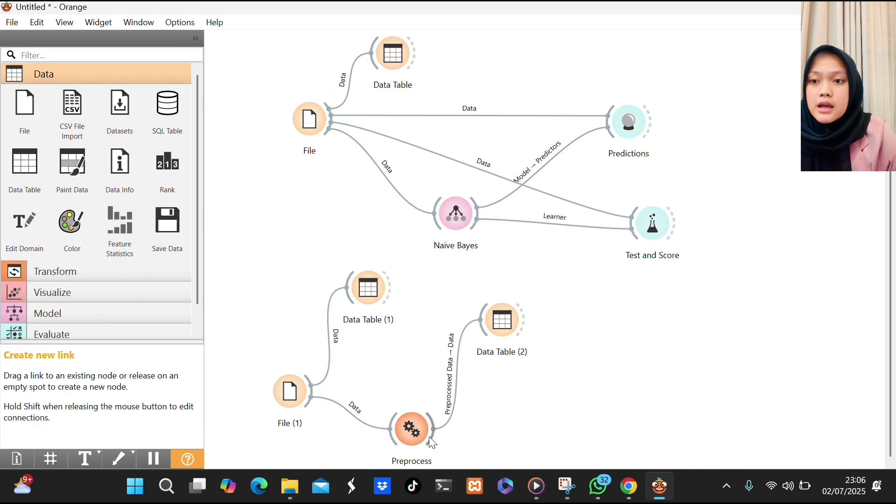
Add a Tree widget linked from Preprocess as Preprocessed Data to Data, and attach a Tree Viewer to it.
drag(437, 437, 563, 371)
click(592, 204)
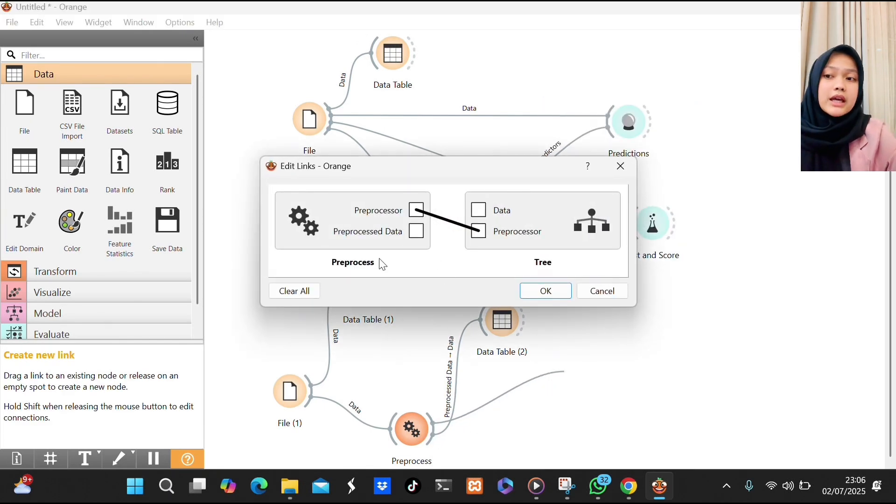
click(290, 291)
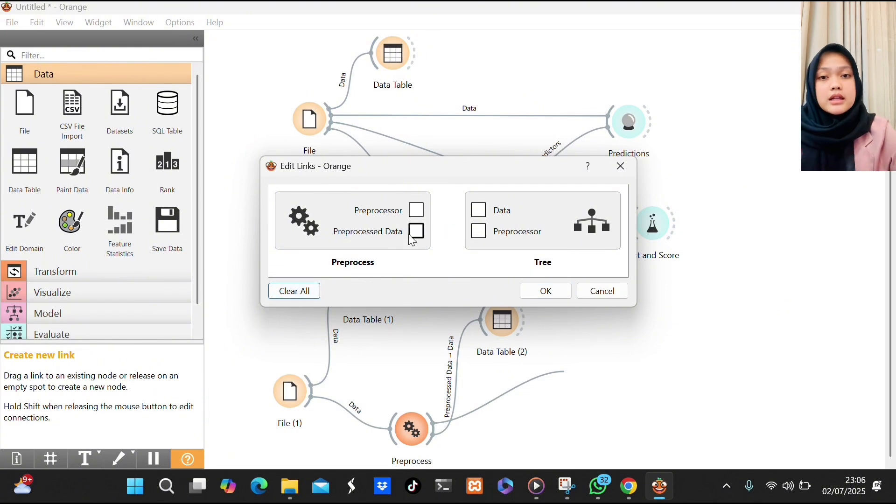
drag(415, 238, 479, 211)
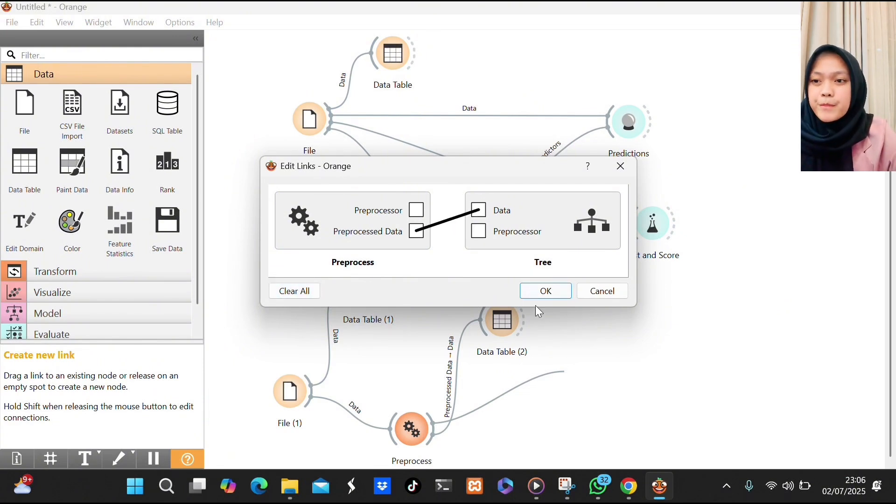
click(543, 292)
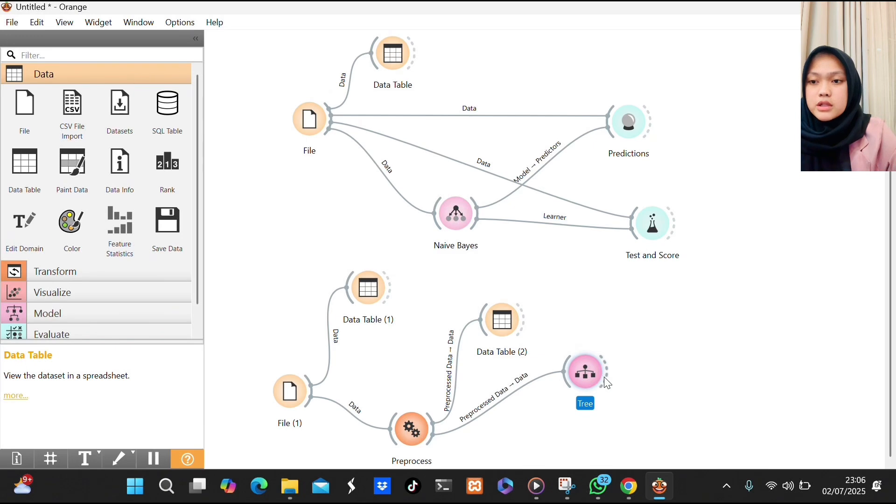
drag(607, 383, 673, 345)
click(710, 135)
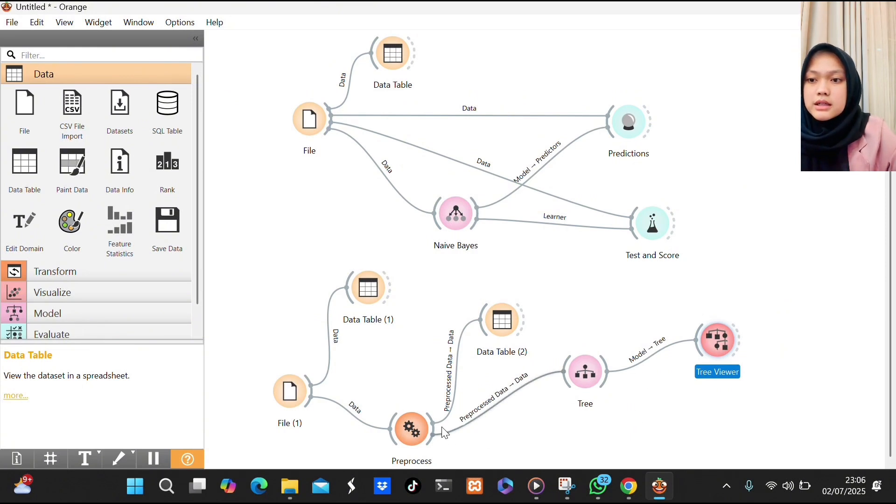
Add a Naive Bayes widget after Preprocess, replacing the default preprocessor link with Preprocessed Data to Data.
drag(434, 427, 533, 466)
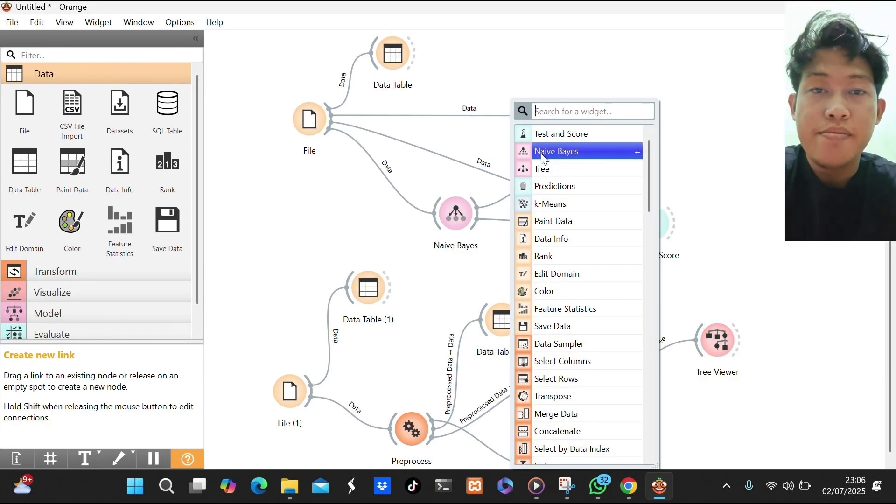
click(542, 153)
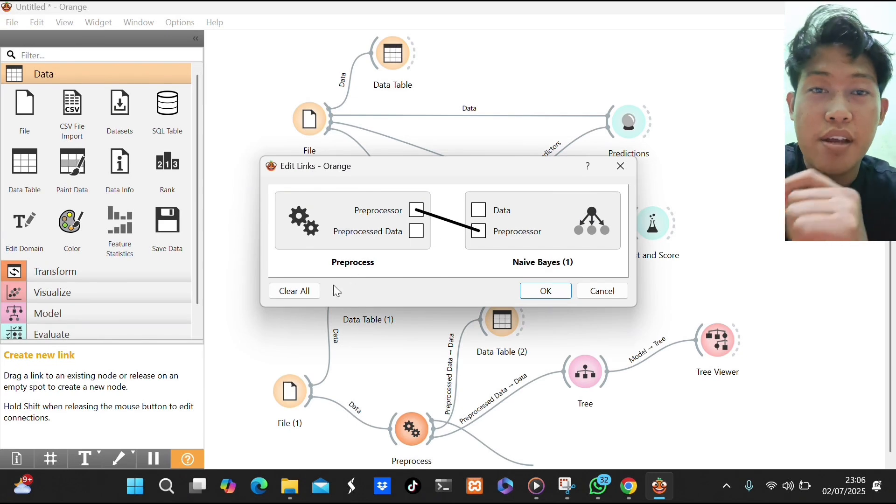
click(310, 290)
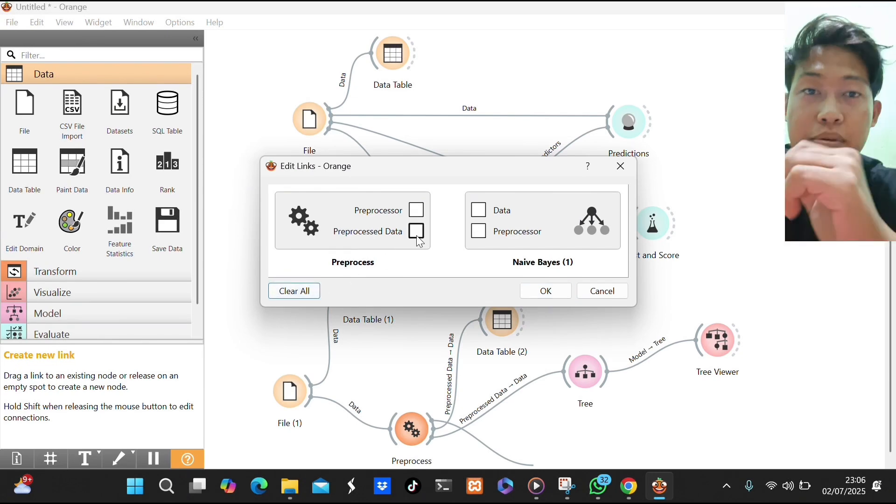
drag(417, 232, 479, 211)
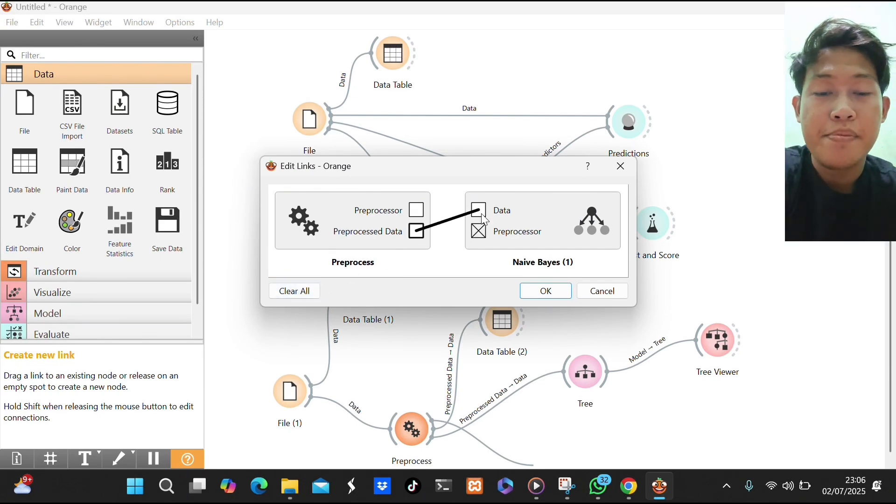
click(535, 290)
Connect a new Predictions widget to the second Naive Bayes and link the Tree model into it as well.
scroll(542, 352, down, 1)
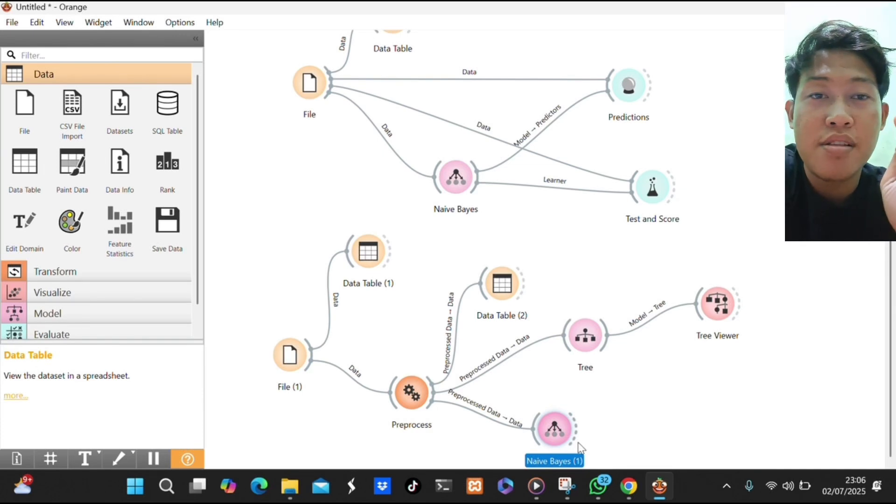
drag(578, 431, 701, 424)
click(714, 154)
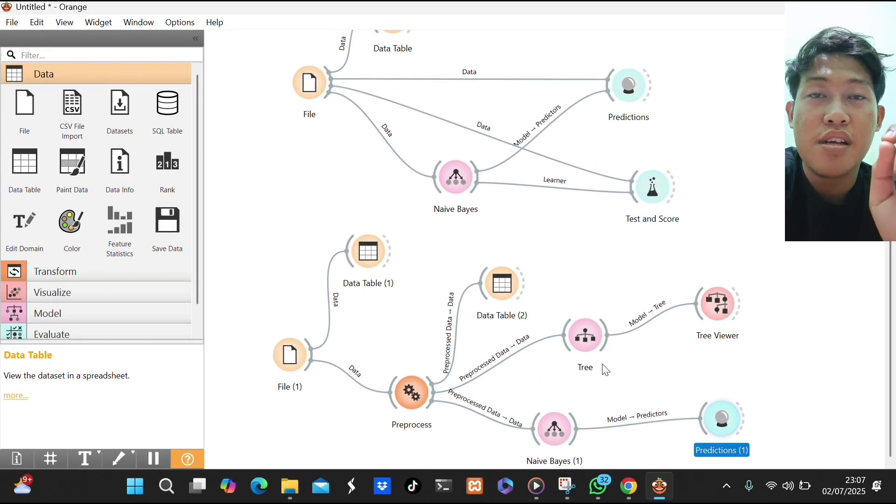
drag(608, 340, 703, 407)
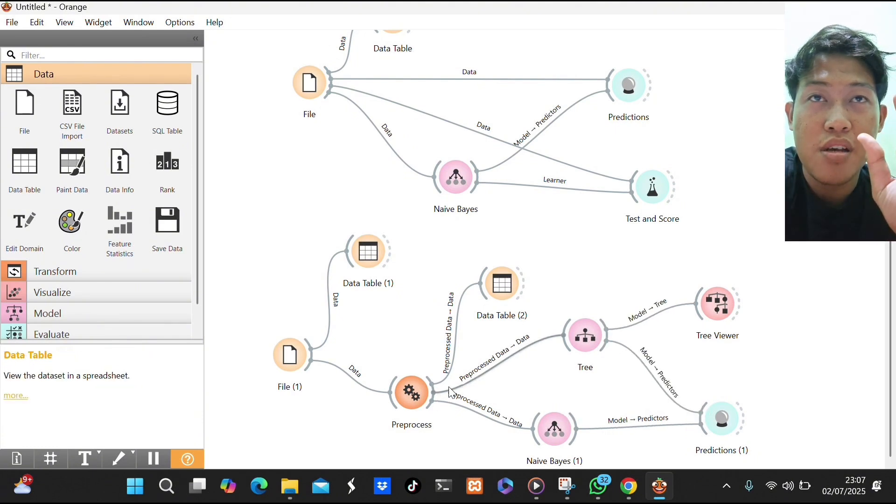
Add a Test and Score widget after Tree, place it beyond the Tree Viewer, and feed it the preprocessed data from Preprocess.
drag(610, 329, 701, 358)
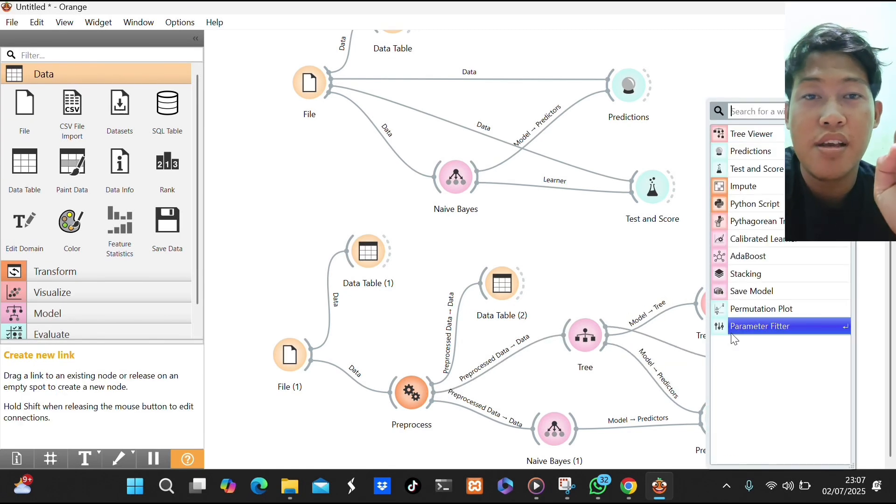
click(763, 177)
drag(749, 360, 814, 371)
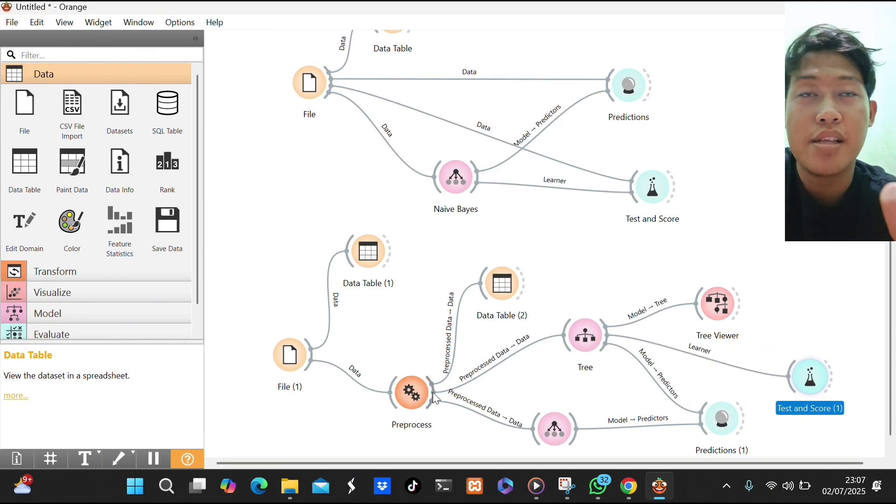
drag(434, 395, 798, 401)
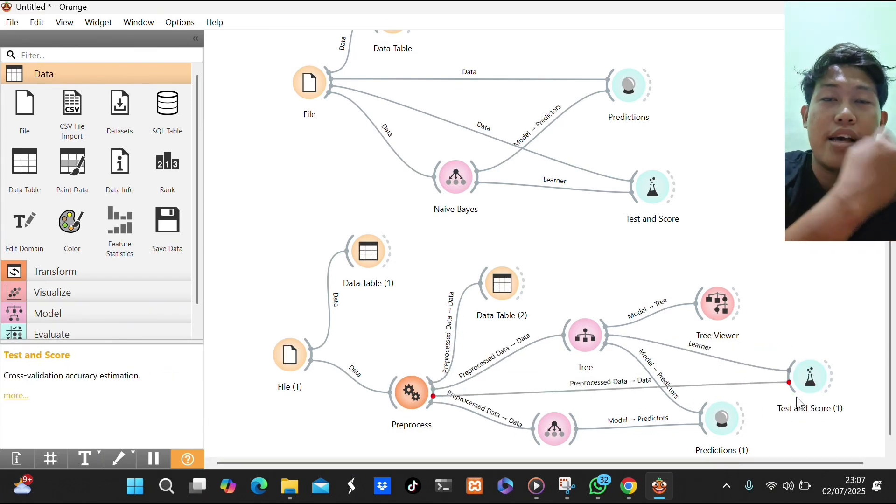
Move the second Predictions and Test and Score widgets slightly farther from the models to space out the workflow.
scroll(766, 402, down, 1)
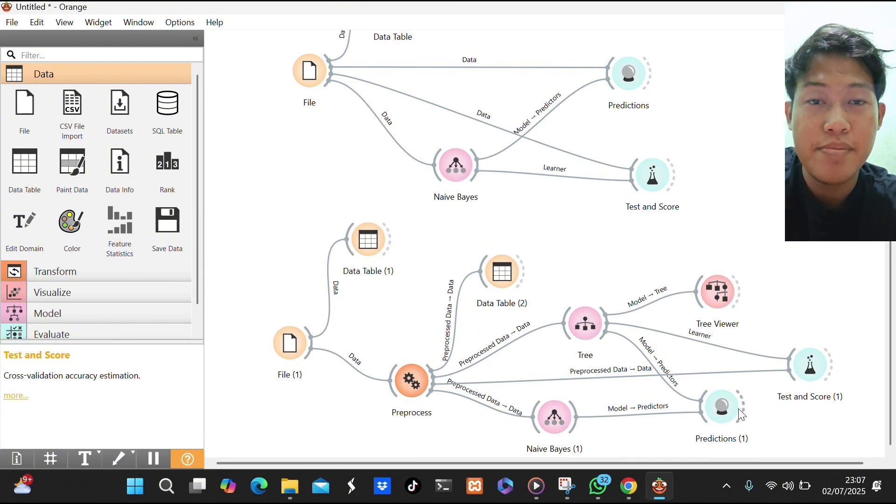
drag(728, 419, 762, 422)
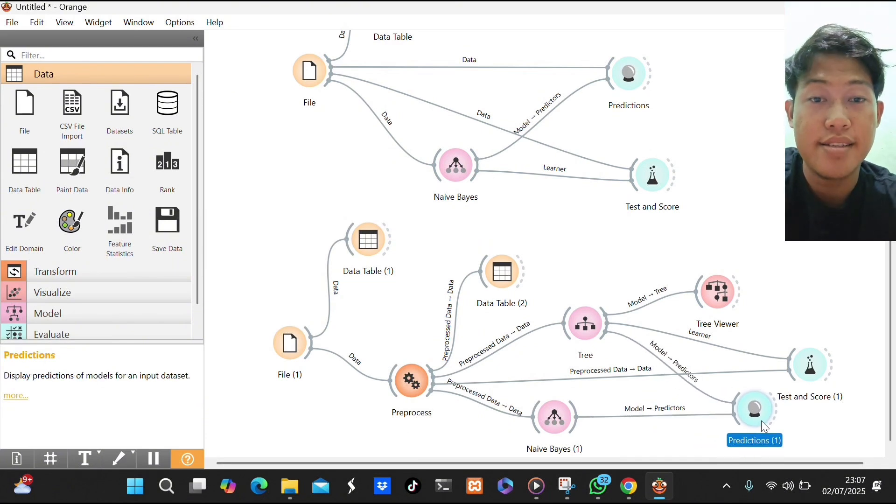
drag(806, 361, 816, 363)
scroll(815, 362, right, 1)
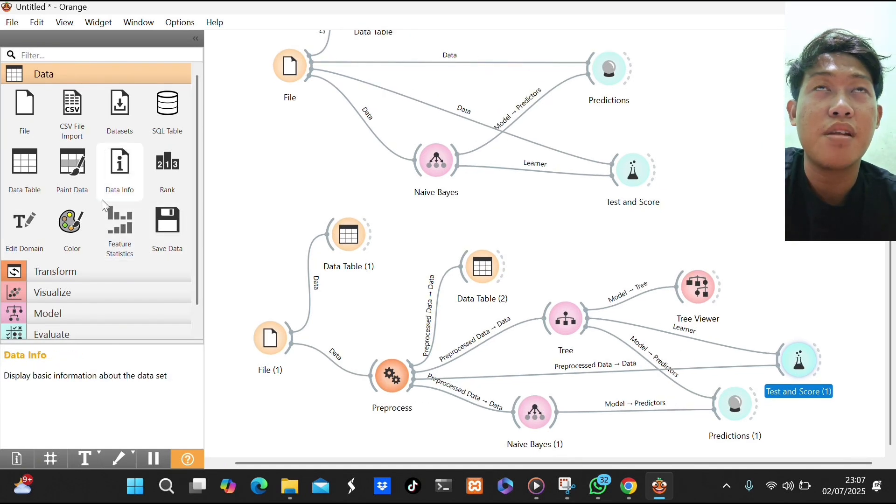
Add a new File widget below the second Naive Bayes, removing the surplus File (3) widget.
click(36, 116)
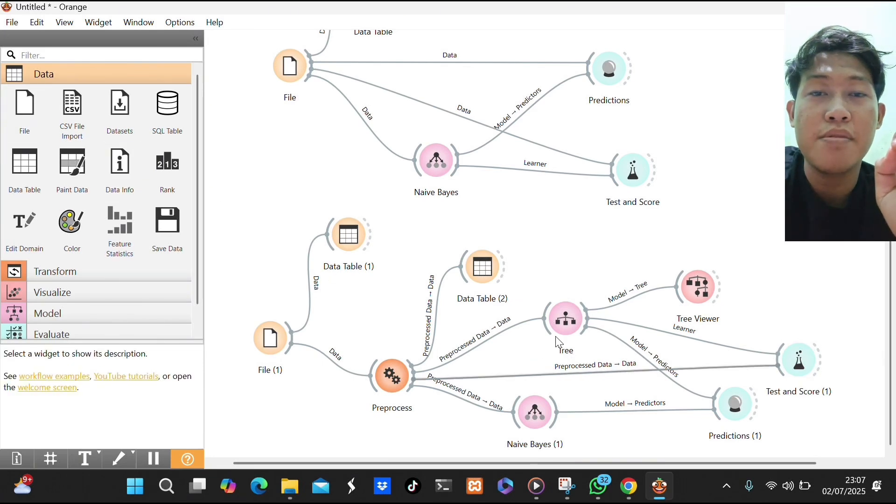
click(24, 108)
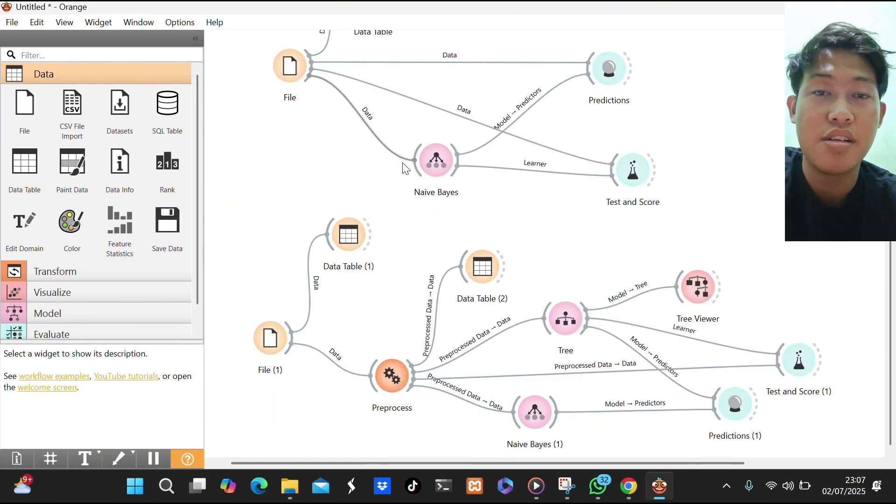
scroll(405, 168, right, 3)
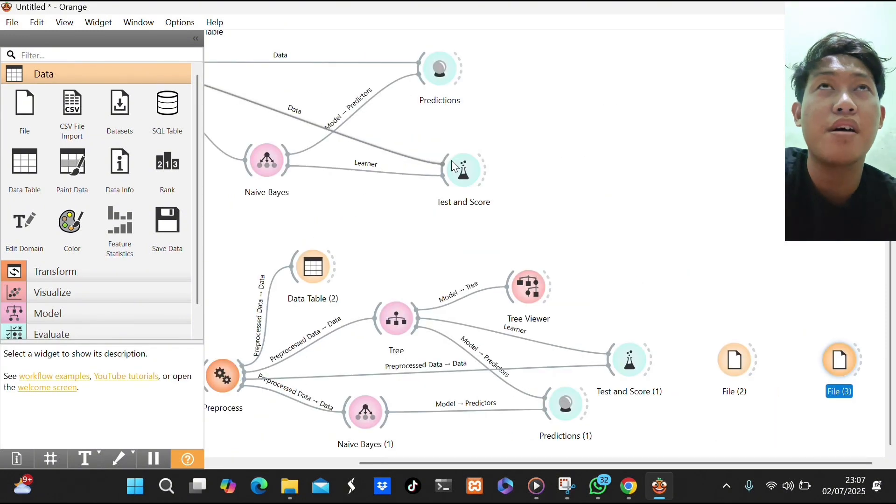
right_click(843, 360)
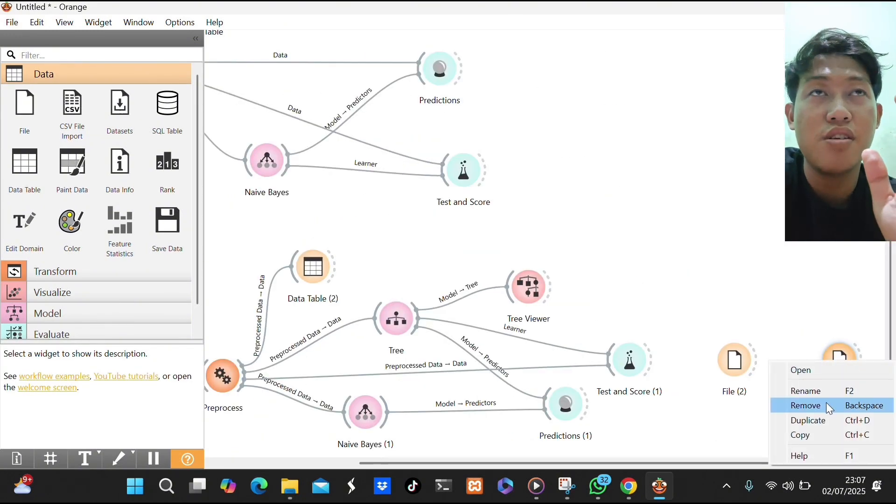
click(807, 406)
drag(743, 365, 425, 452)
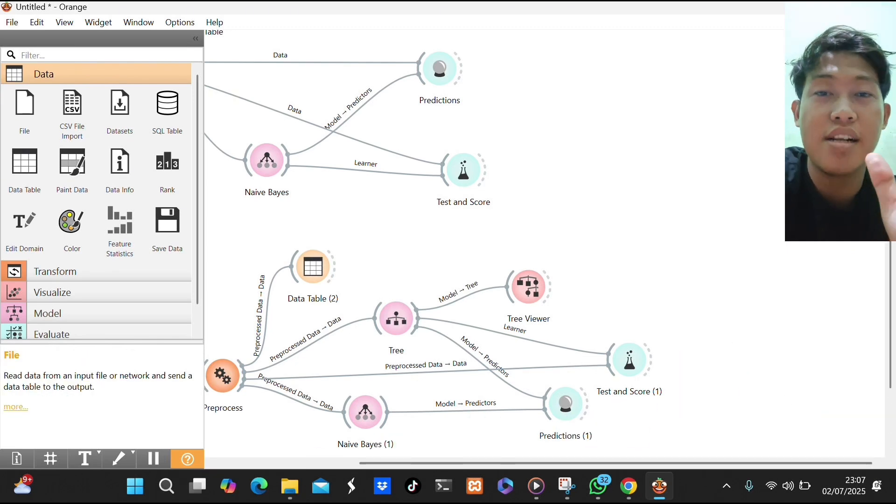
scroll(356, 436, down, 1)
scroll(358, 437, down, 3)
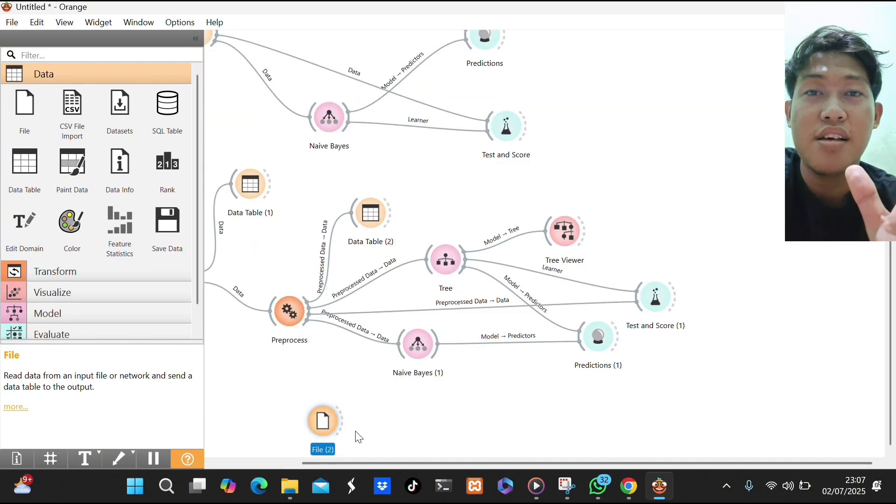
Connect a new Data Table to the File (2) widget and place it farther out, below Predictions (1).
drag(326, 419, 563, 428)
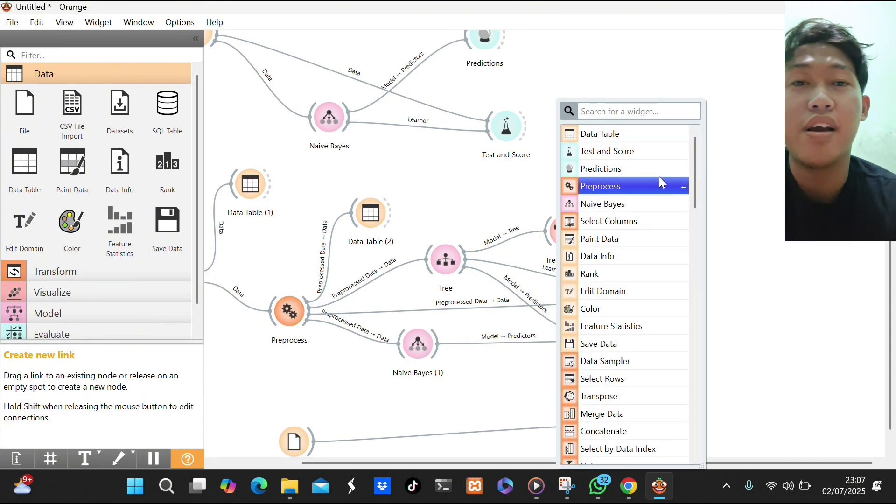
click(649, 136)
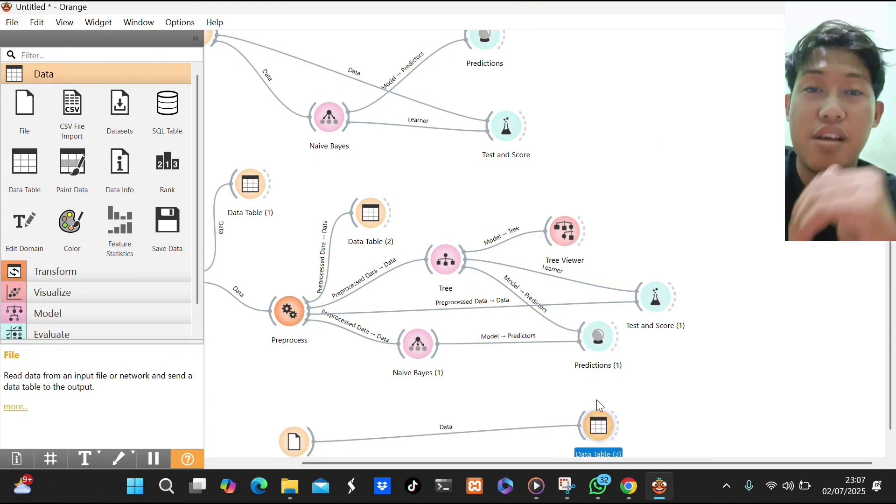
drag(599, 426, 685, 440)
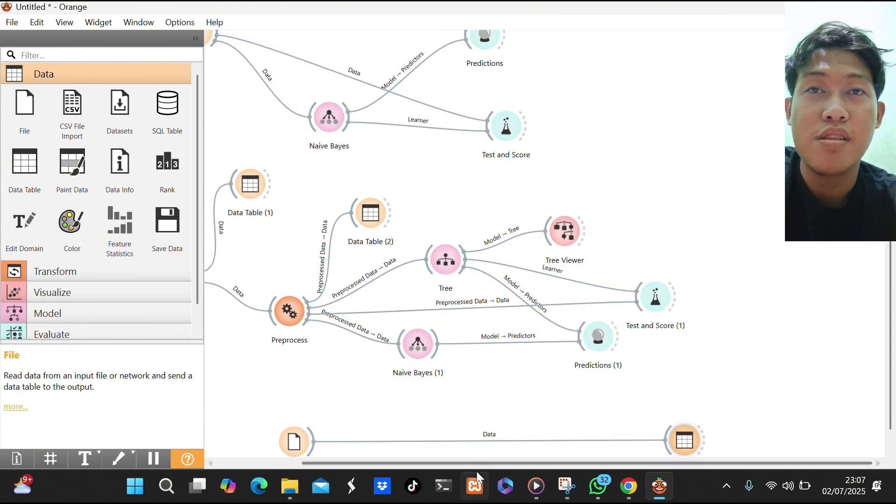
Link File (2) to Test and Score (1) as Test Data and to Predictions (1), and link Naive Bayes (1) to Test and Score (1).
drag(313, 435, 634, 306)
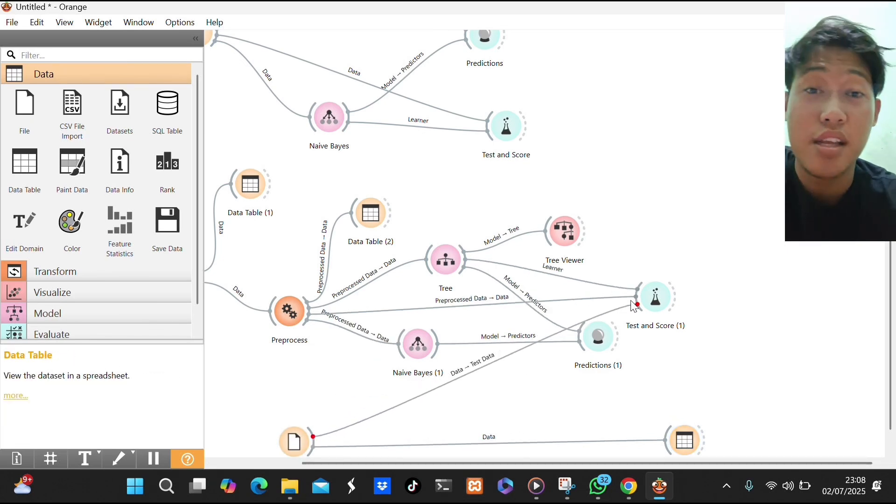
drag(606, 334, 649, 369)
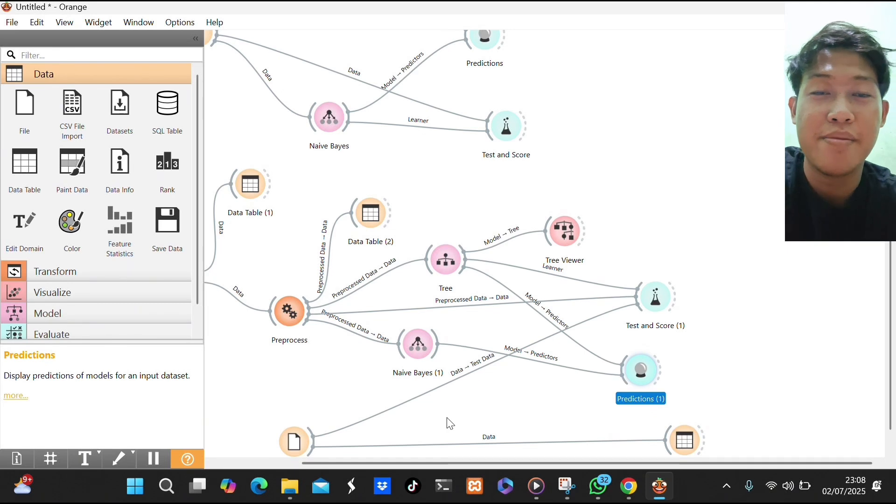
drag(313, 439, 628, 385)
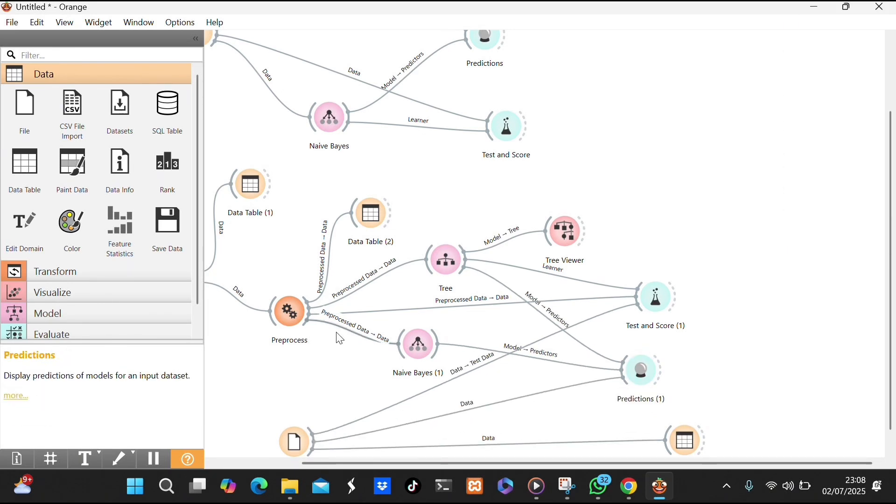
drag(435, 344, 641, 298)
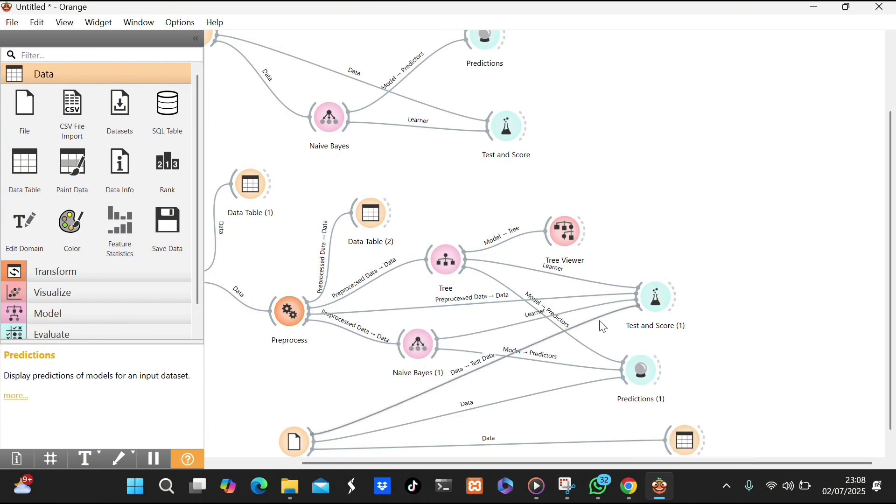
Space out Tree Viewer, Data Table (2), Tree, Test and Score (1) and Predictions (1) so the second workflow's links are easier to read.
drag(564, 231, 629, 220)
drag(371, 213, 367, 180)
drag(446, 259, 449, 224)
drag(657, 297, 728, 301)
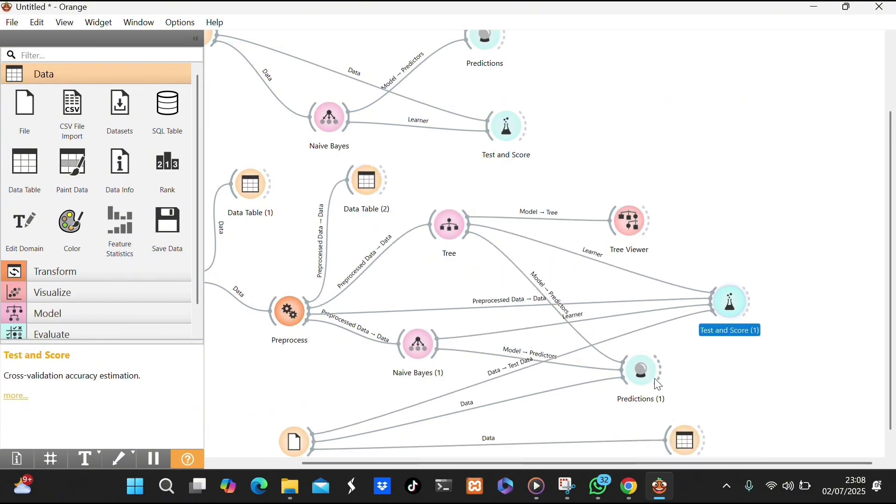
drag(642, 371, 719, 389)
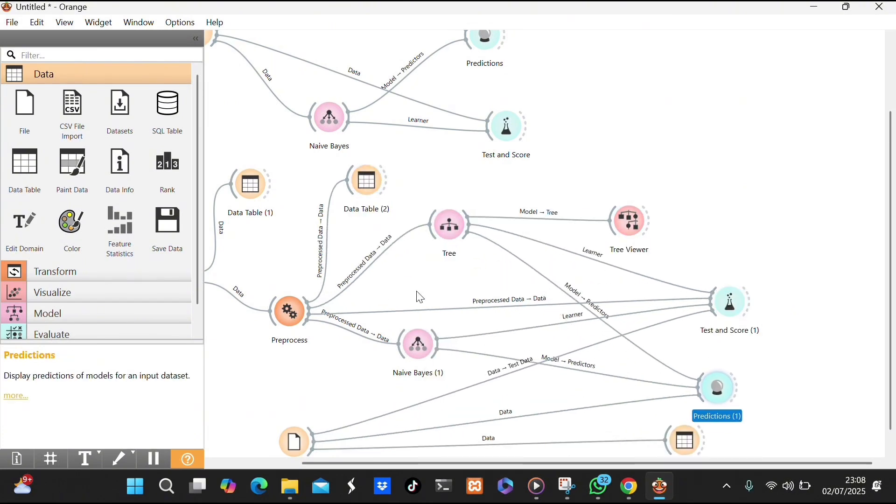
Open File (2), and remove the Preprocess and File (2) data links from Test and Score (1).
double_click(292, 426)
click(556, 404)
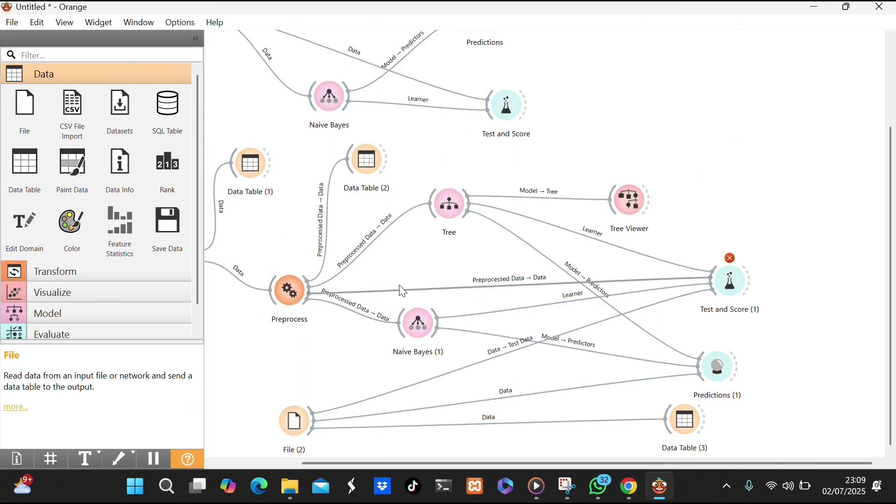
right_click(481, 283)
click(507, 328)
right_click(489, 357)
click(516, 405)
scroll(649, 349, left, 3)
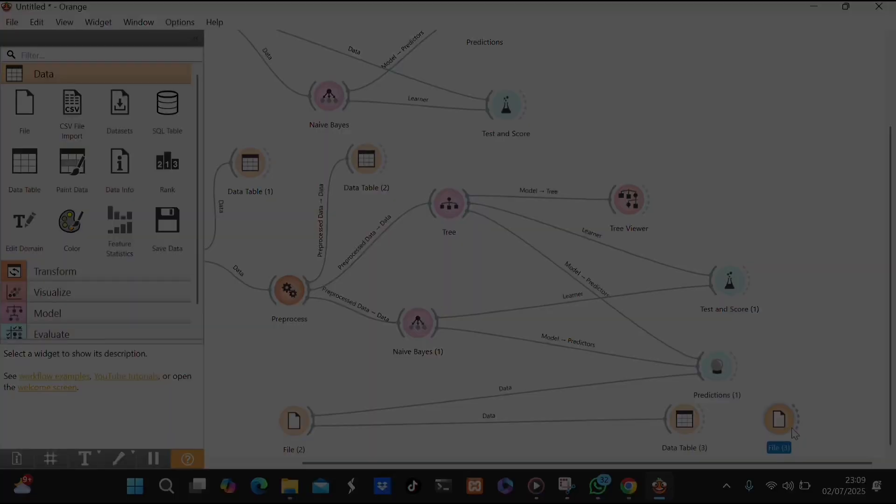
Add another File widget below File (2) and connect a new Data Table to it.
drag(790, 431, 241, 496)
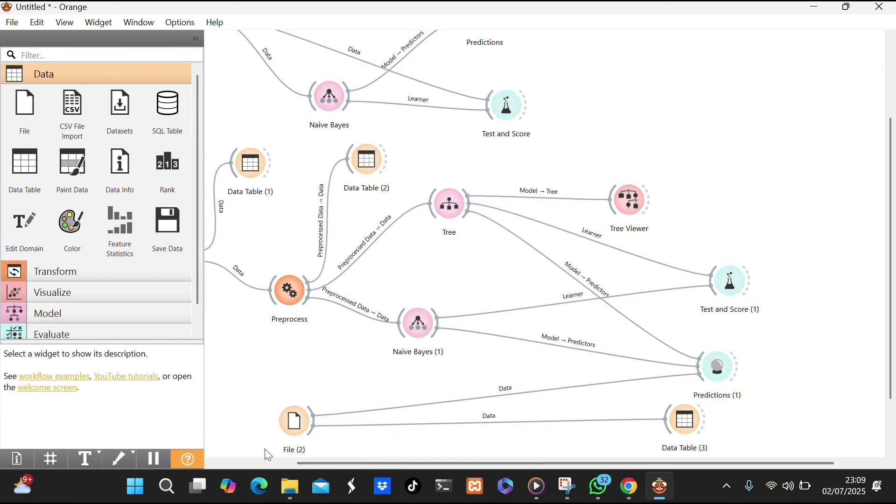
drag(269, 455, 280, 440)
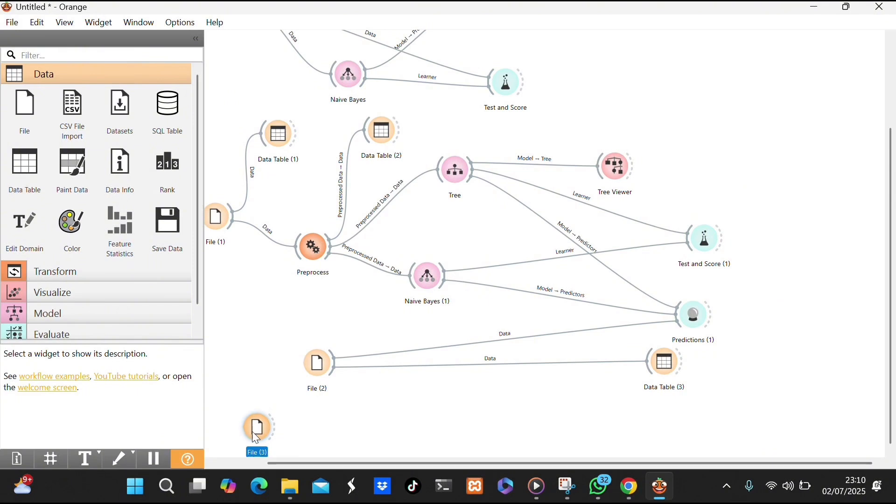
scroll(281, 418, down, 1)
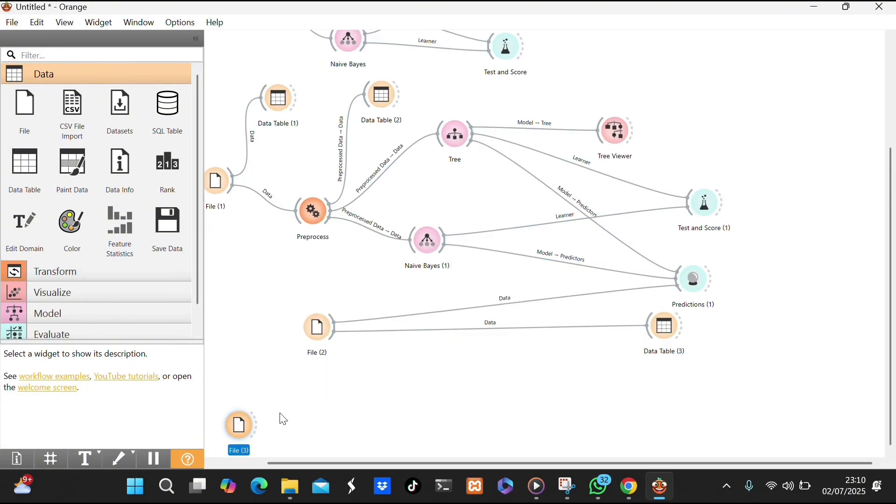
drag(255, 426, 323, 384)
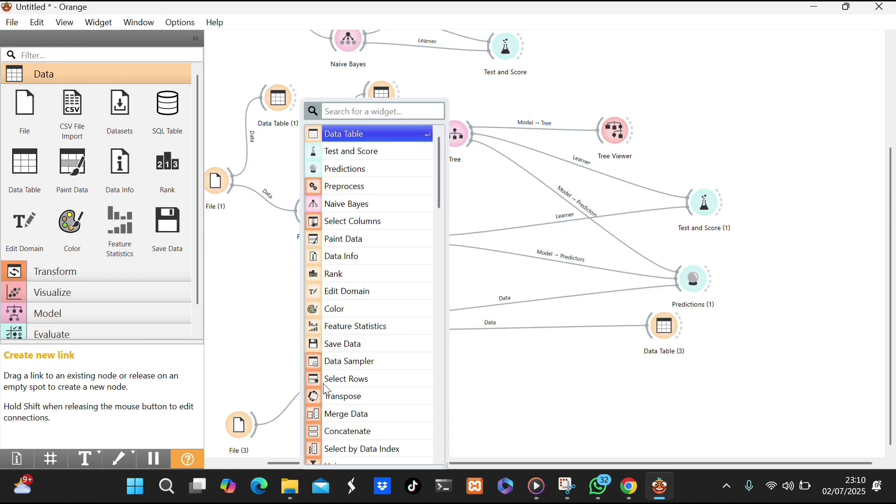
click(371, 147)
click(234, 432)
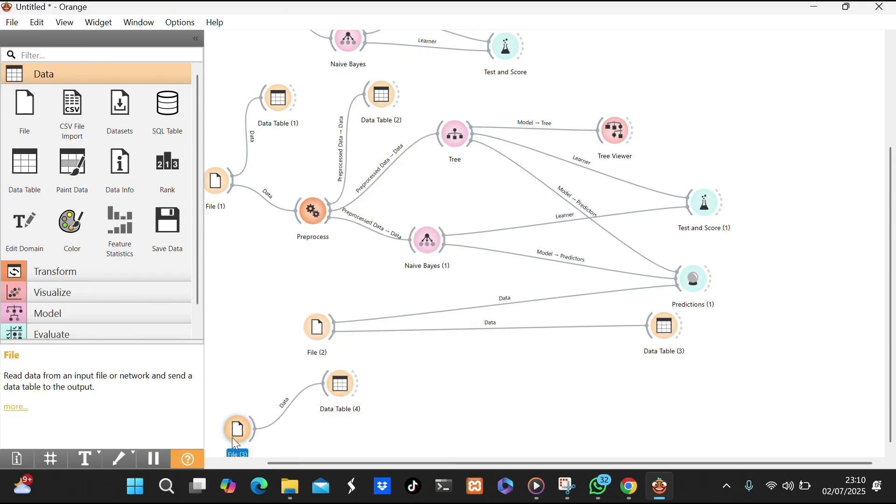
Set the Durasi Gejalah column's role to feature in the File (3) widget with DATA DBD.csv and apply the change.
double_click(232, 438)
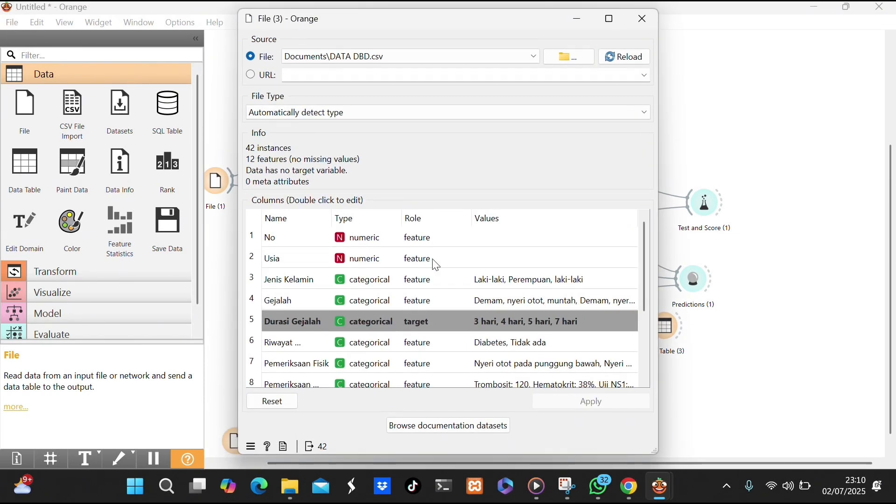
click(430, 330)
click(421, 323)
click(420, 323)
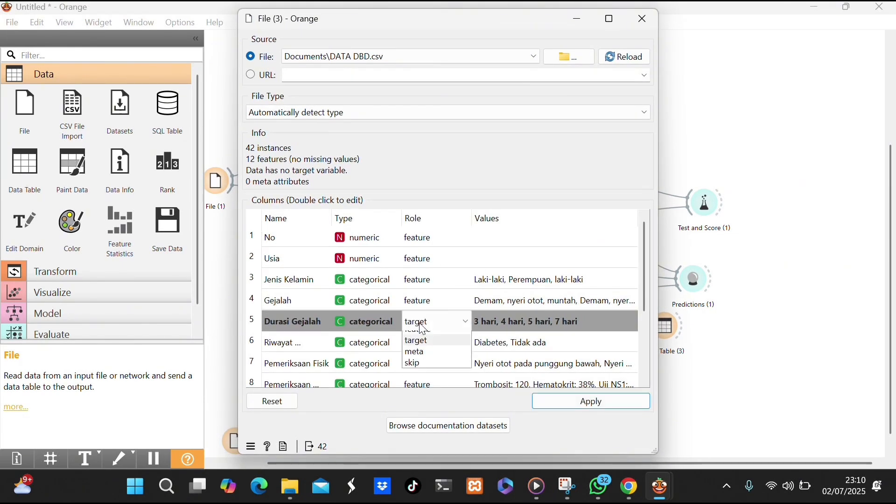
click(420, 340)
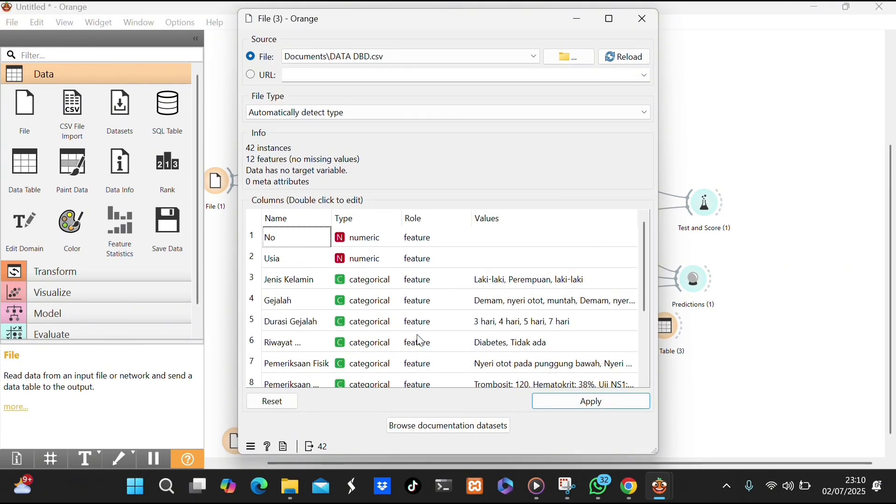
click(571, 400)
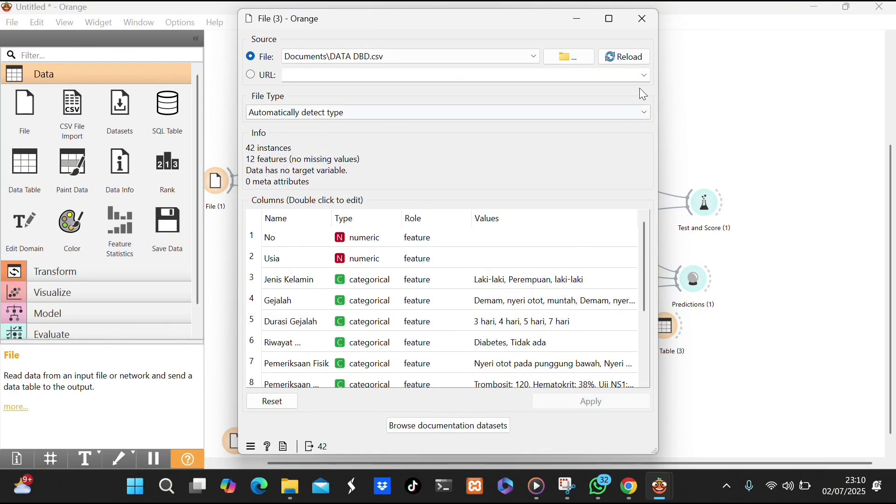
click(645, 20)
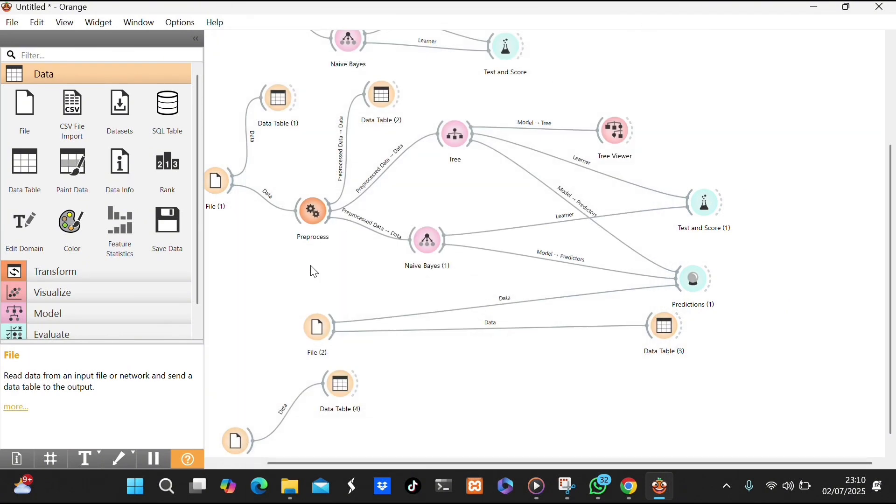
Connect a new Preprocess widget to File (3) and feed its preprocessed data into a new Data Table.
drag(251, 442, 335, 443)
click(402, 190)
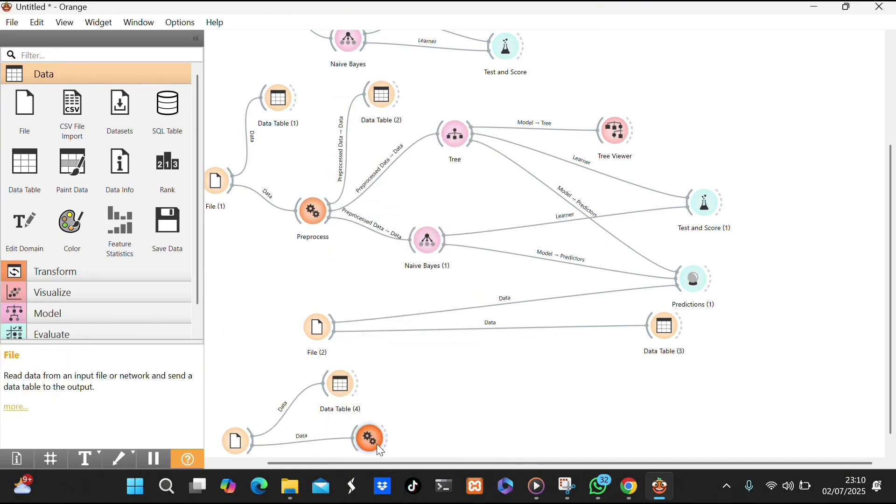
drag(377, 444, 445, 390)
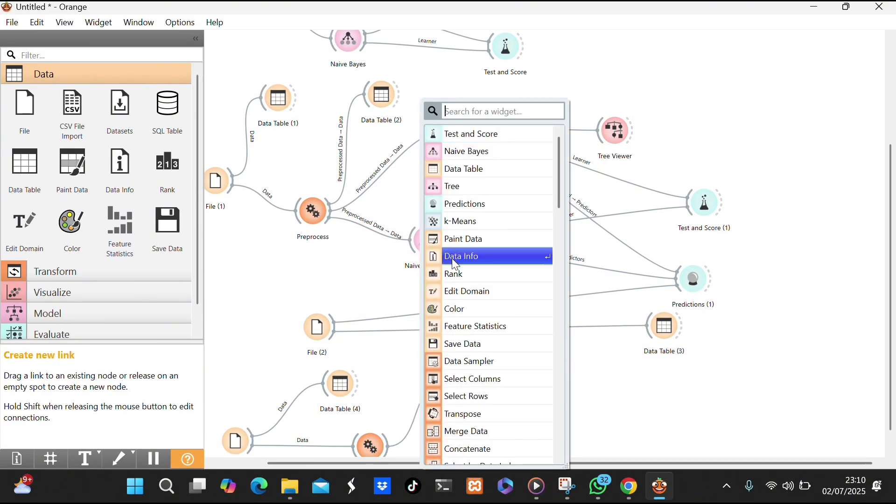
click(475, 169)
Examine the preprocessed rows in Data Table (5), sorting them by Usia and by No.
double_click(470, 386)
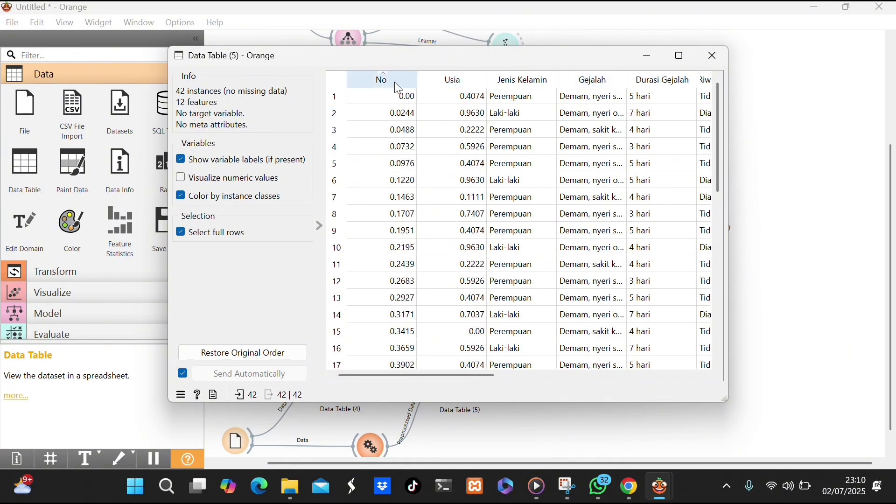
click(452, 80)
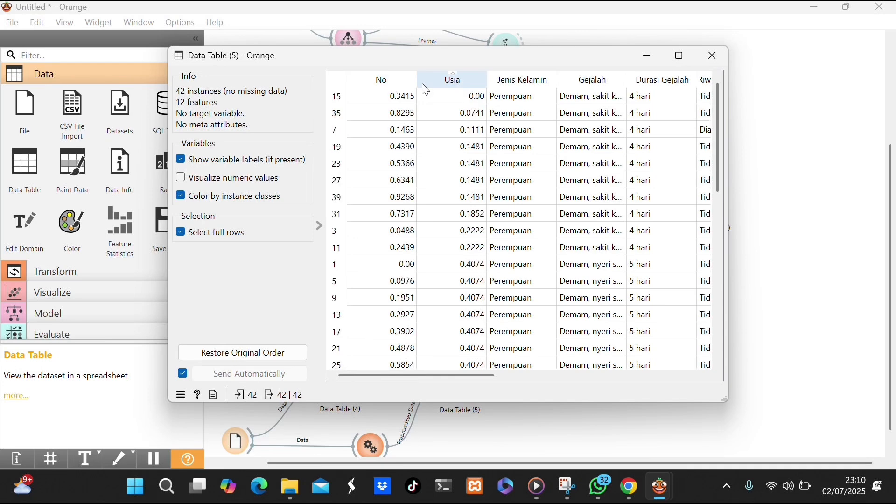
click(394, 81)
click(714, 58)
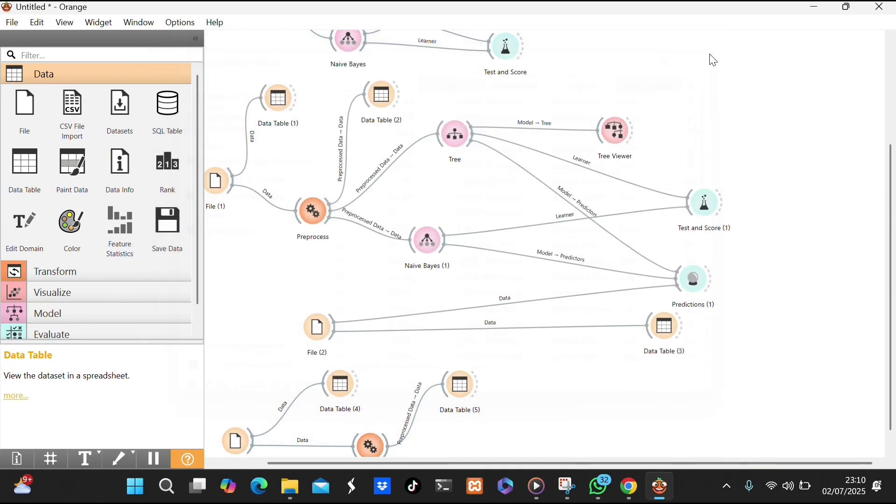
Add a k-Means widget fed by the preprocessed data from Preprocess (1) and open its settings.
drag(391, 451, 459, 103)
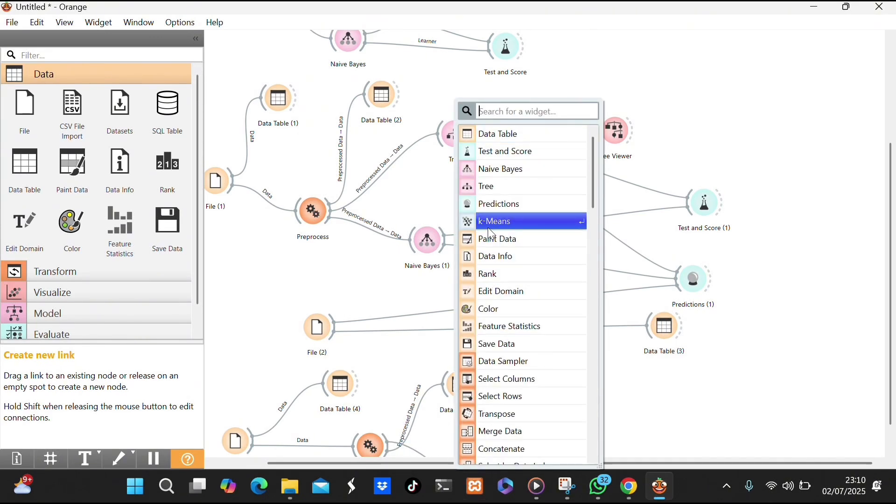
key(Escape)
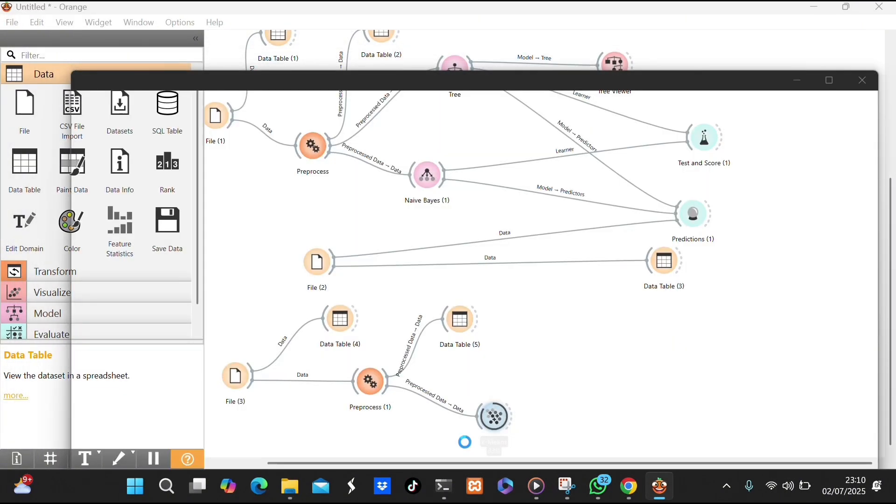
double_click(497, 417)
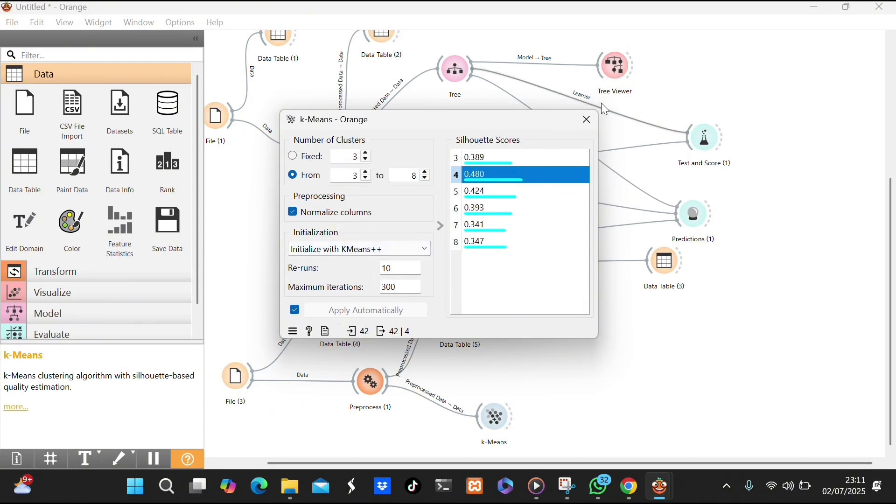
Feed the k-Means output data into a new Scatter Plot widget and open the plot.
click(588, 120)
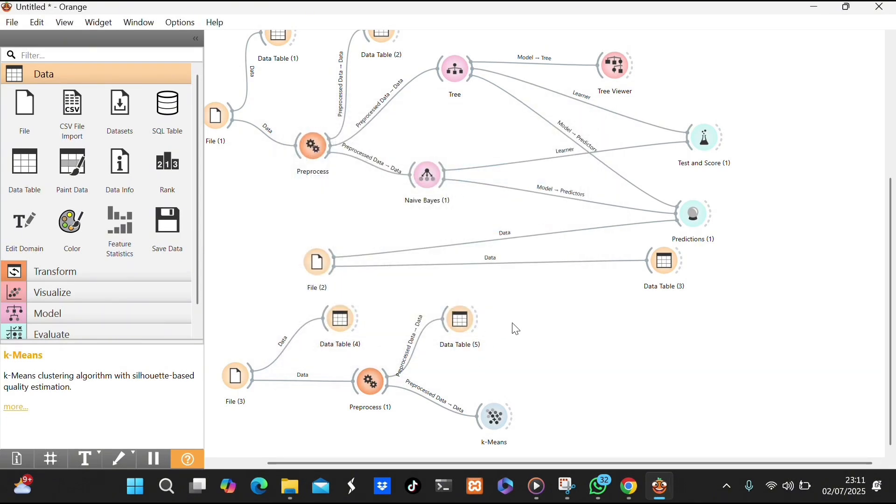
drag(511, 411, 566, 336)
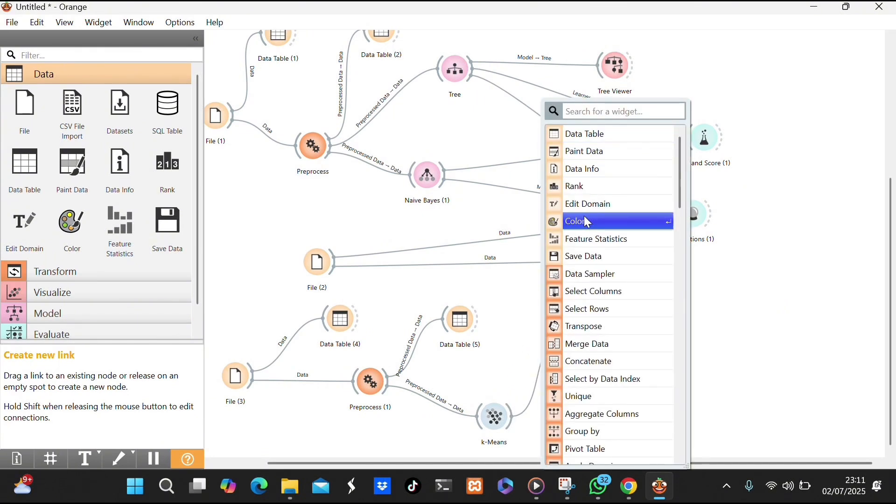
text(s)
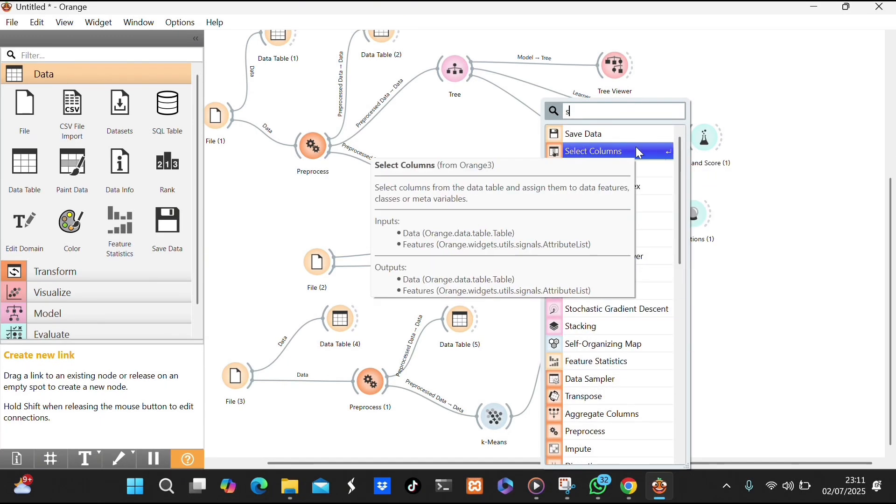
text(c)
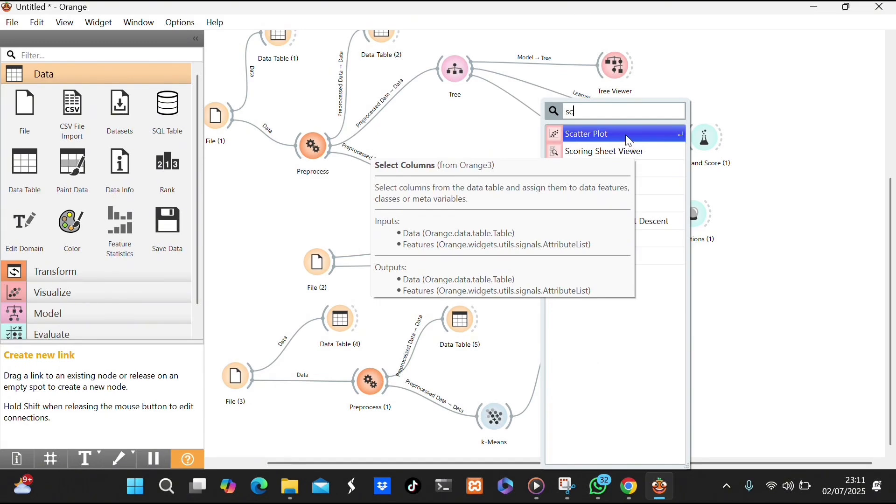
click(629, 136)
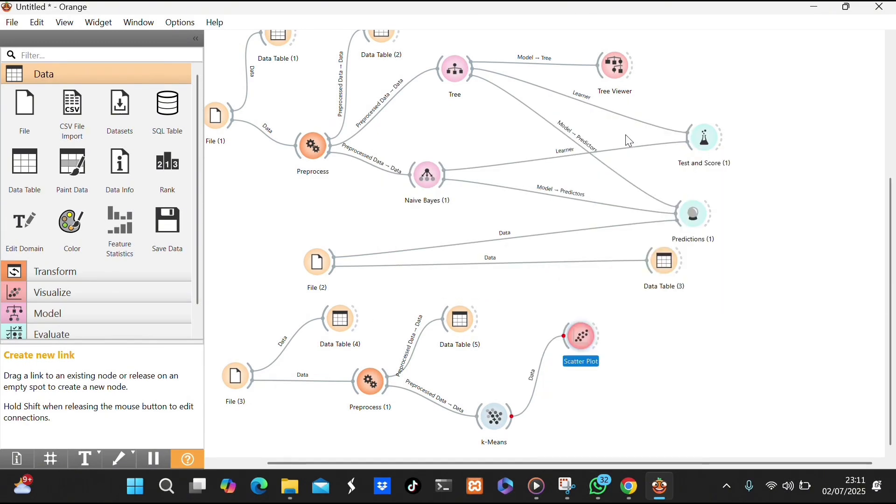
double_click(573, 322)
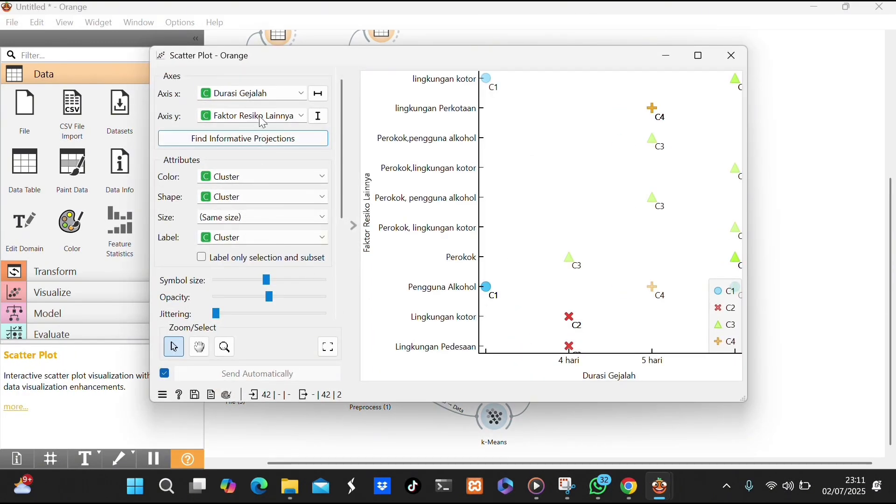
Examine how the clusters spread in the scatter plot with Durasi Gejalah on the x axis and Faktor Resiko Lainnya on the y axis.
click(261, 98)
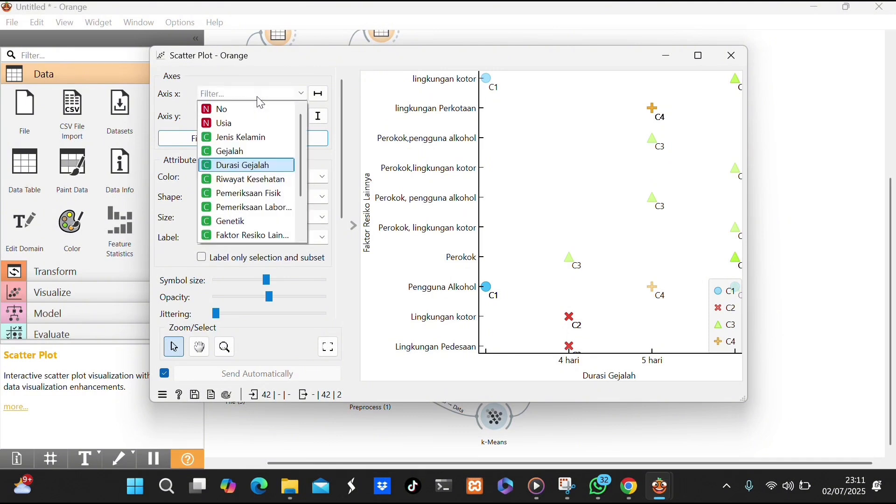
click(261, 102)
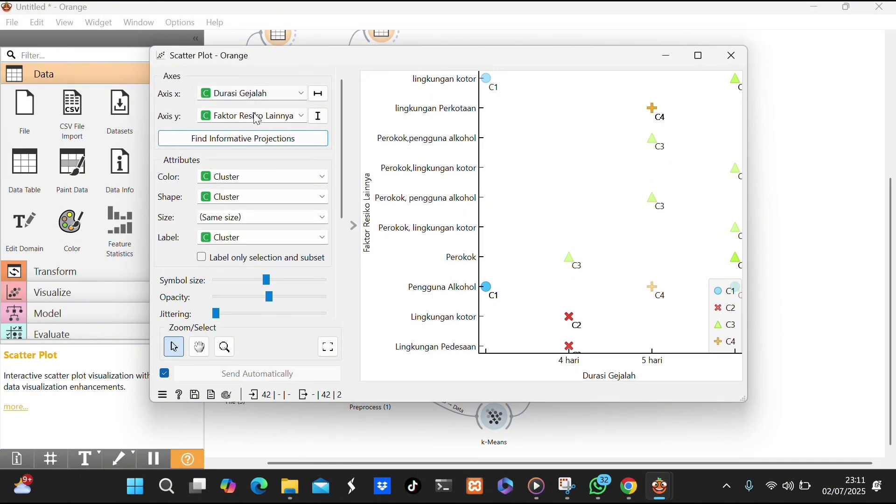
click(257, 120)
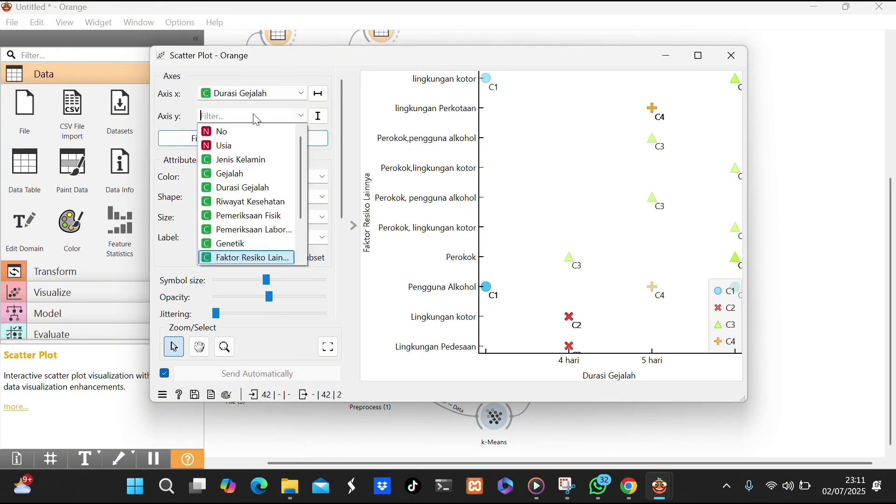
click(238, 259)
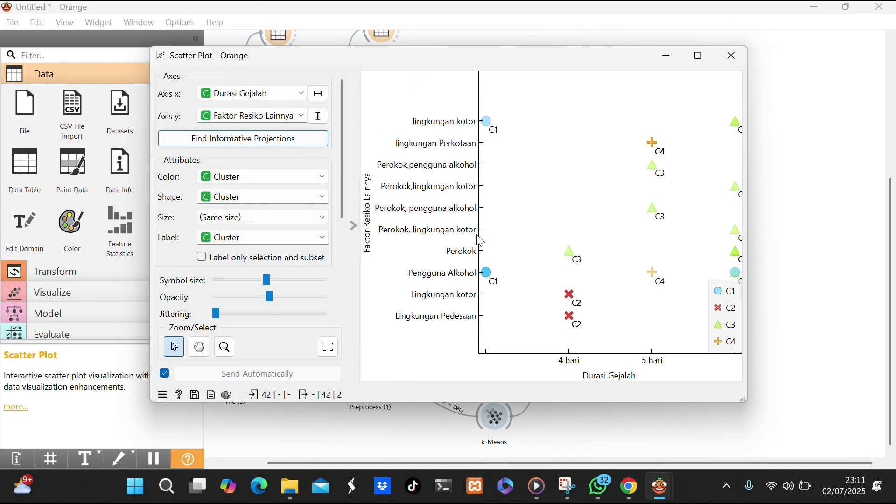
scroll(641, 248, down, 3)
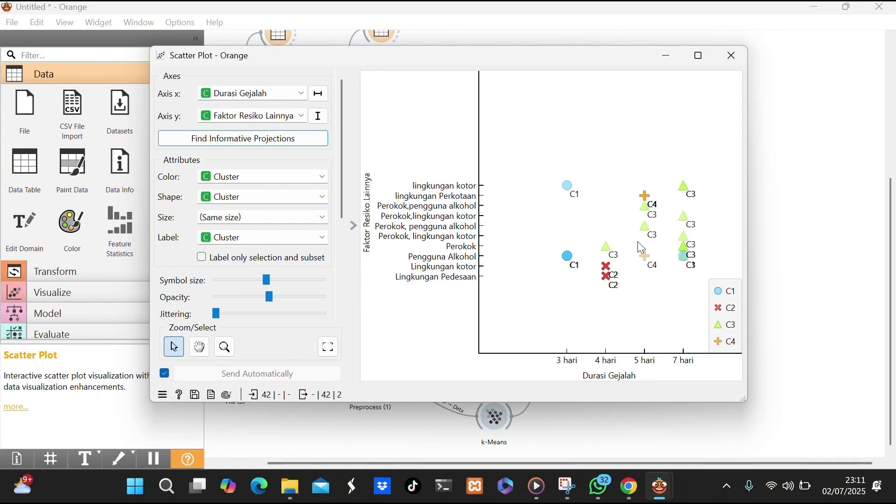
scroll(641, 248, up, 3)
scroll(641, 249, down, 2)
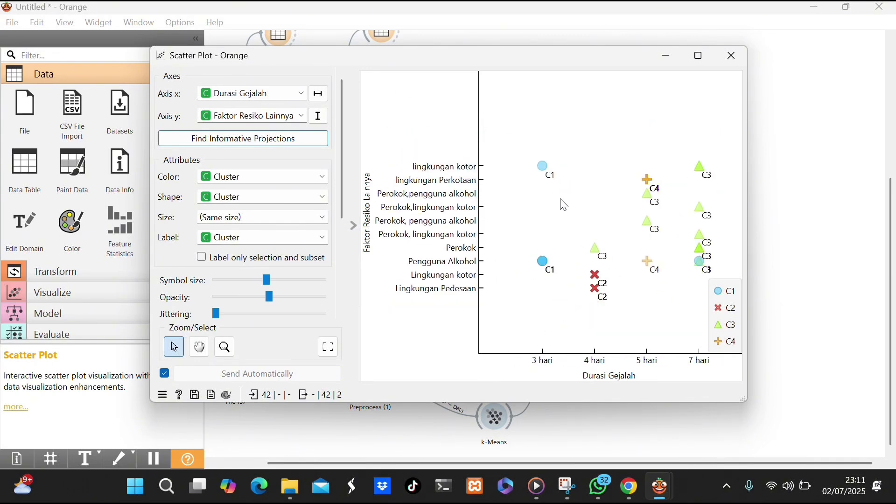
click(741, 55)
Feed the k-Means output data into a new Data Table widget and open the table.
drag(511, 424, 597, 413)
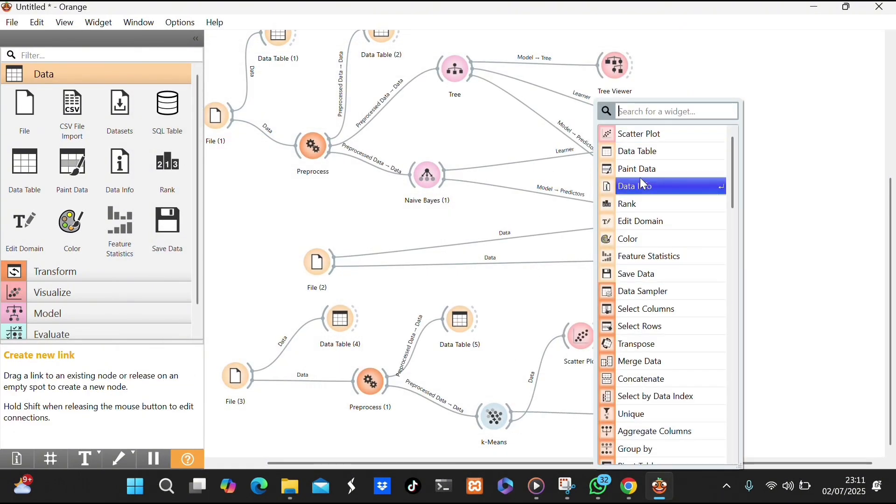
click(645, 153)
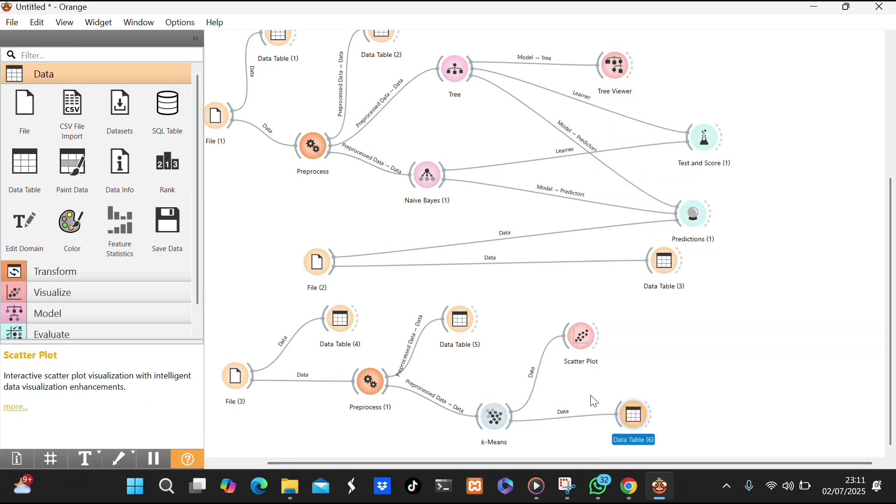
double_click(641, 415)
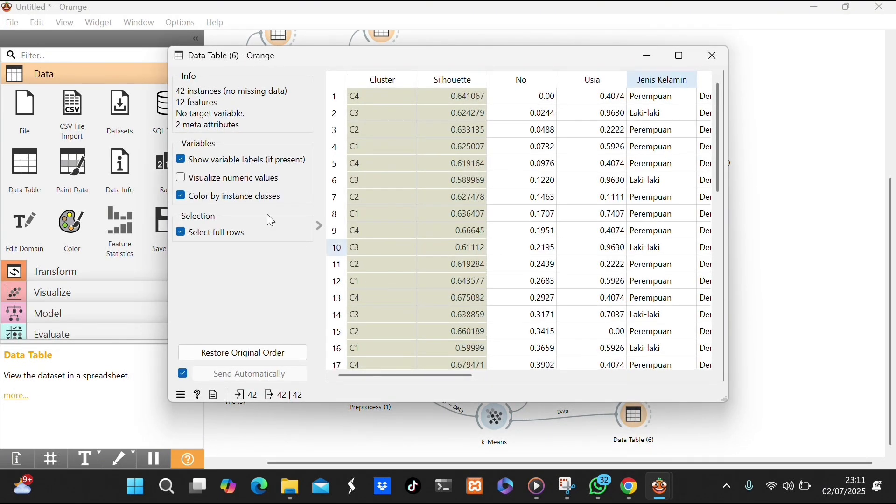
Examine the clustered rows in Data Table (6), sorting them by Cluster in ascending order and selecting the first row.
scroll(456, 192, down, 2)
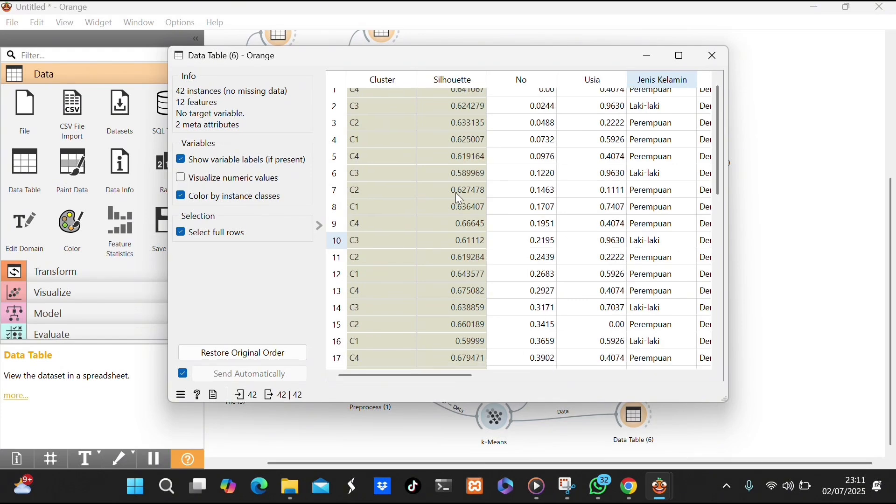
scroll(455, 192, up, 2)
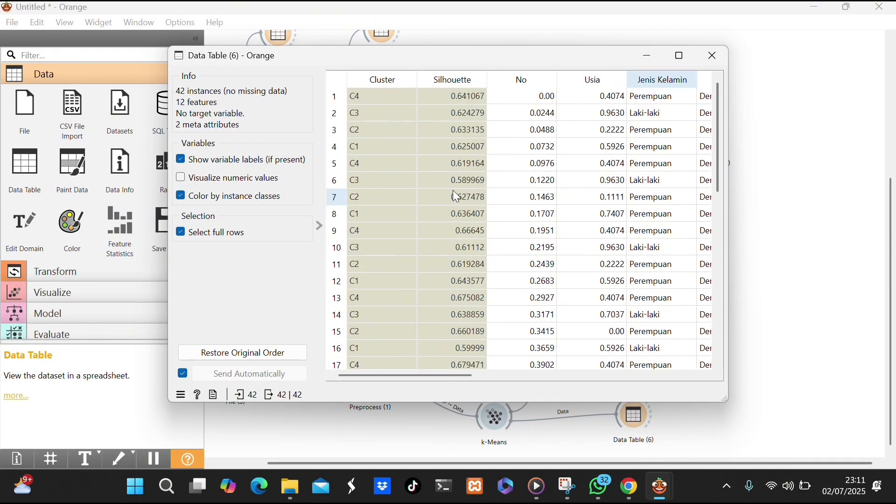
click(373, 84)
click(440, 93)
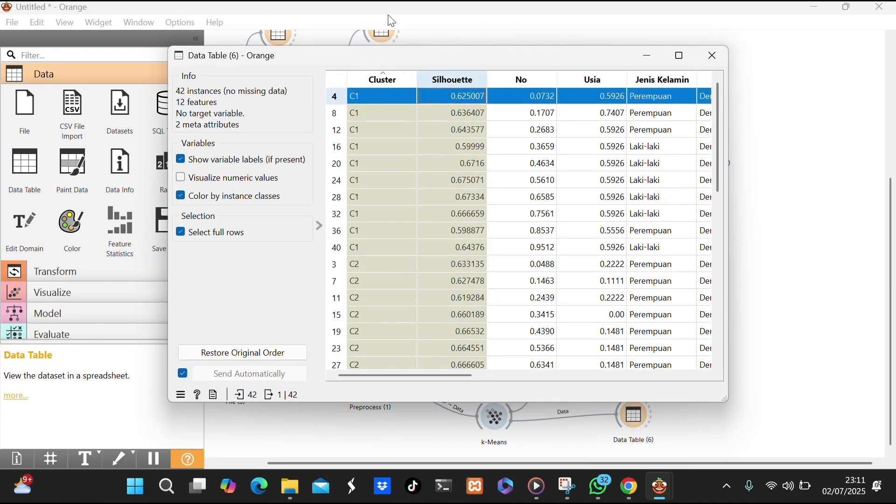